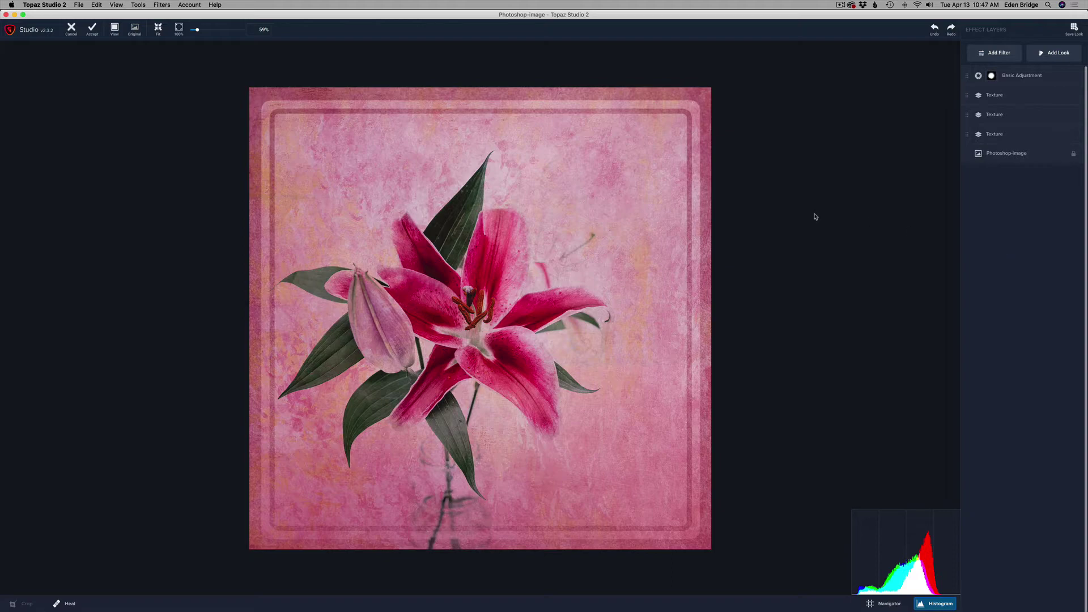
Step: Compare the edited lily image with the original, and hide the Basic Adjustment layer and all three Texture layers
key(backslash)
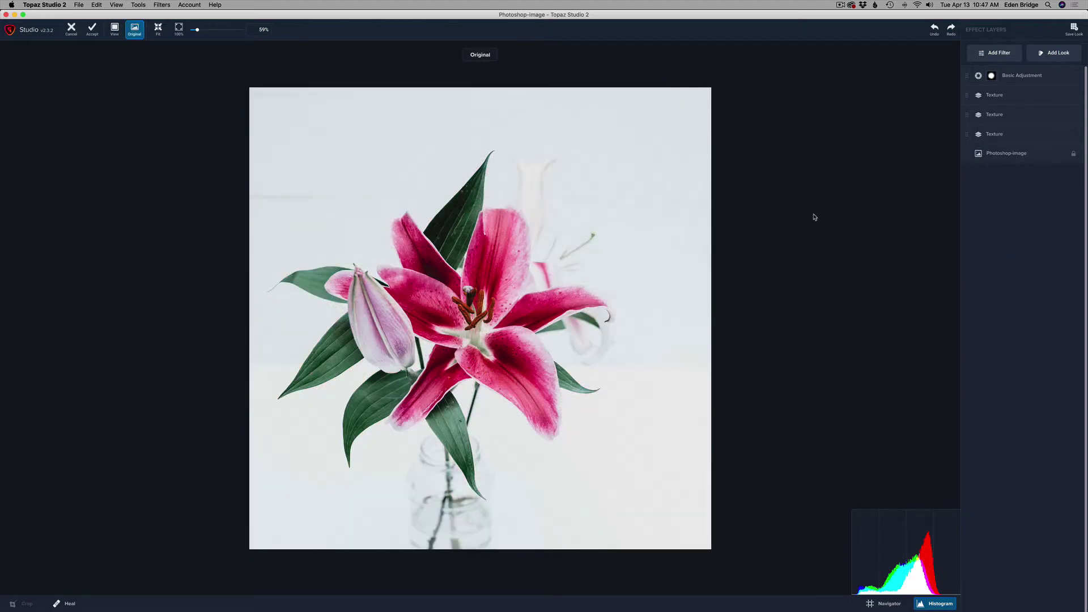
key(backslash)
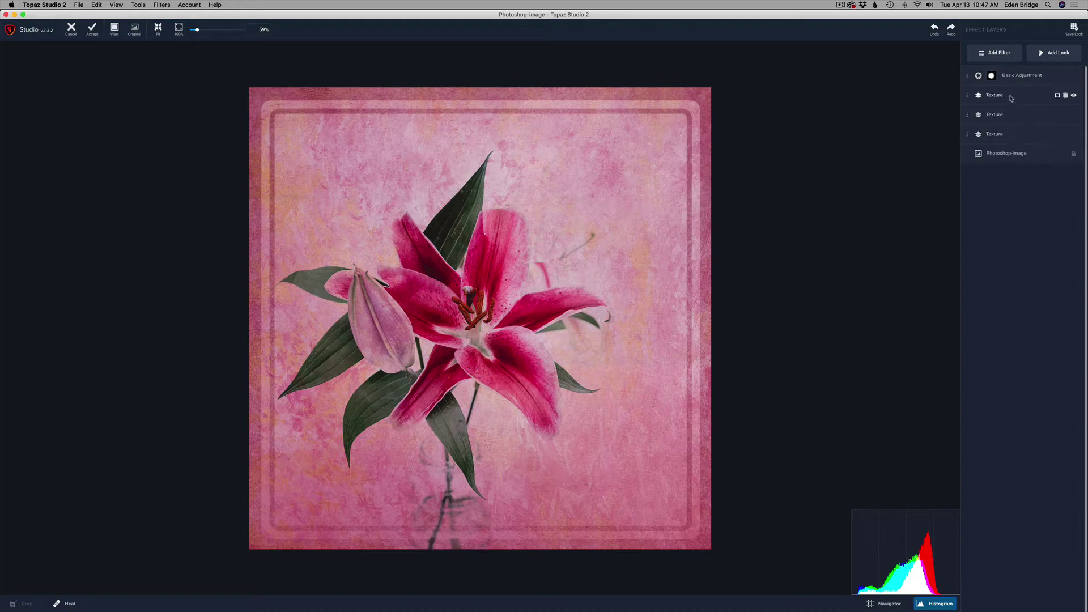
click(1073, 76)
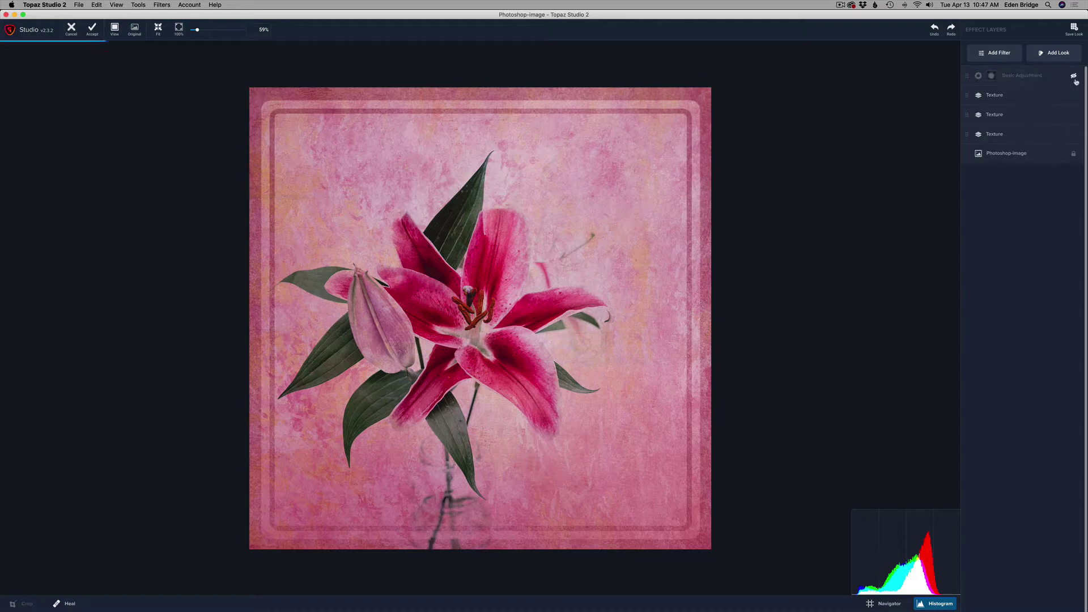
click(1073, 95)
click(1073, 114)
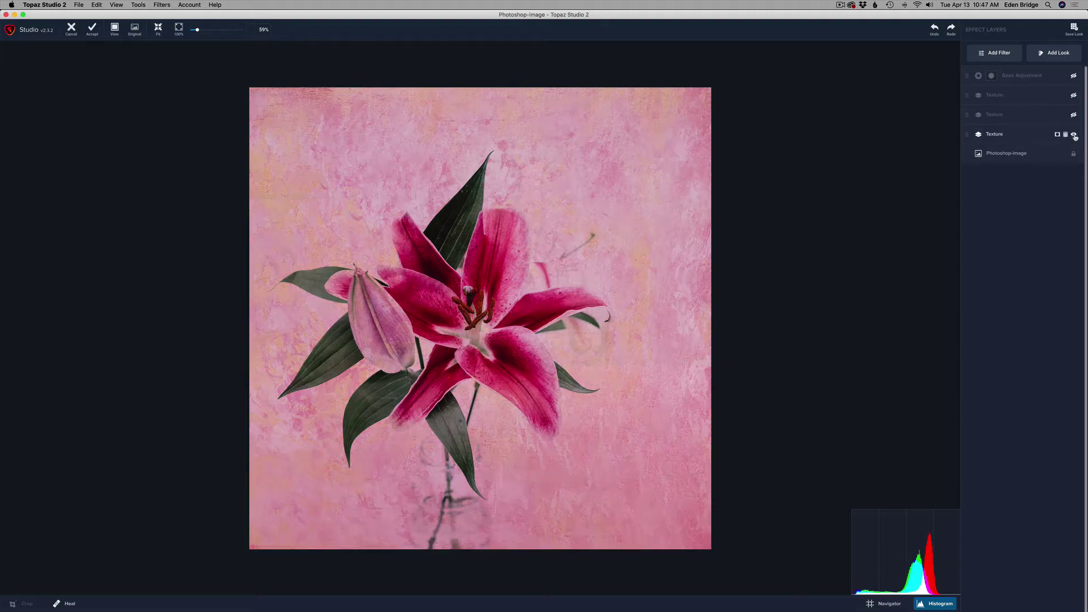
click(1073, 135)
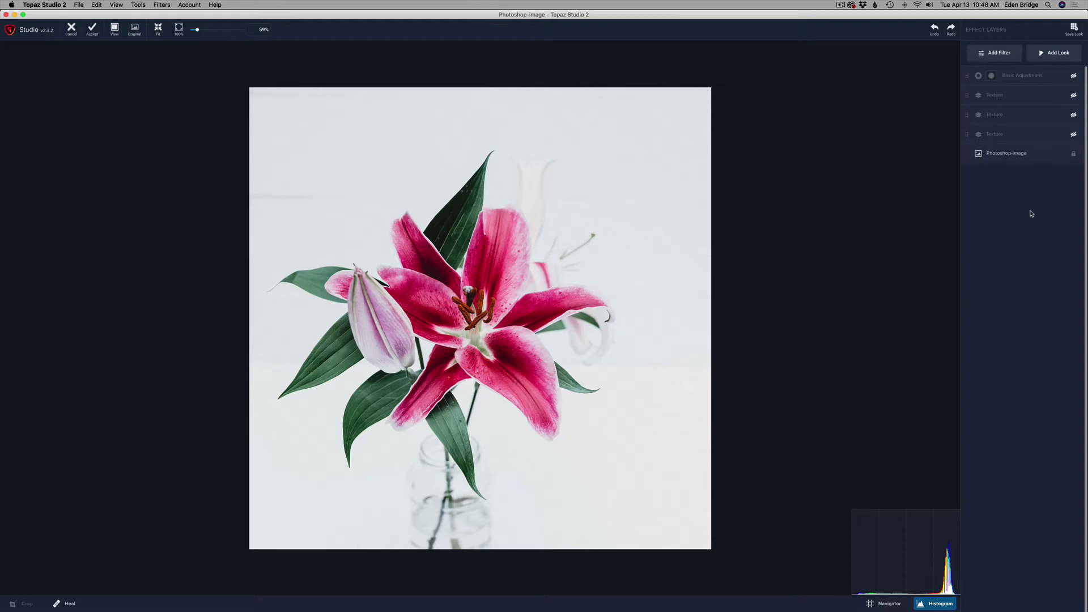
Step: Show the effect layers again one by one, from the lowest Texture layer up to Basic Adjustment
click(1074, 134)
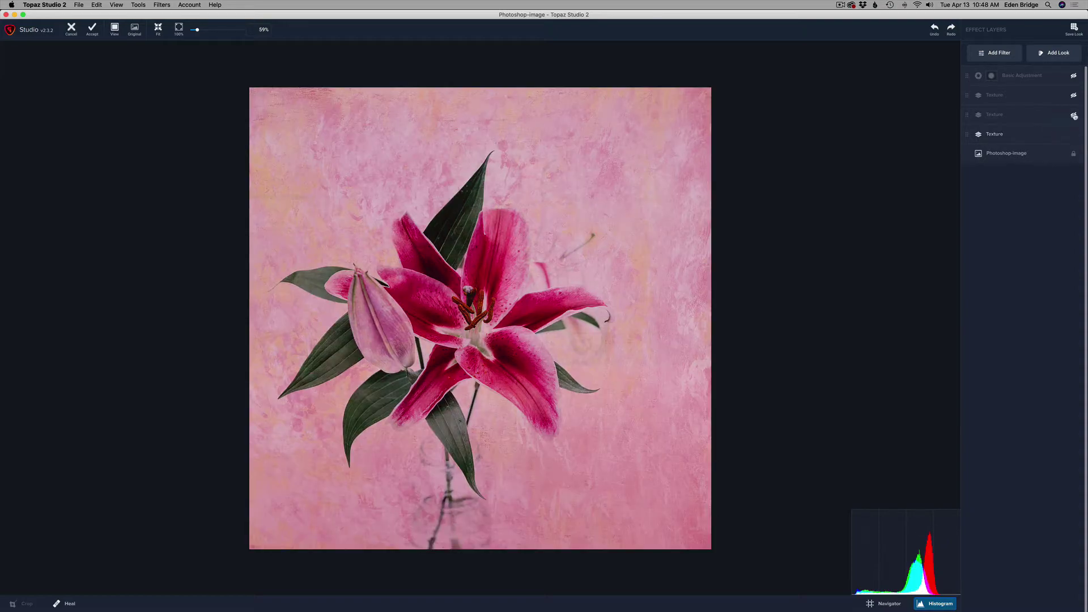
click(1074, 116)
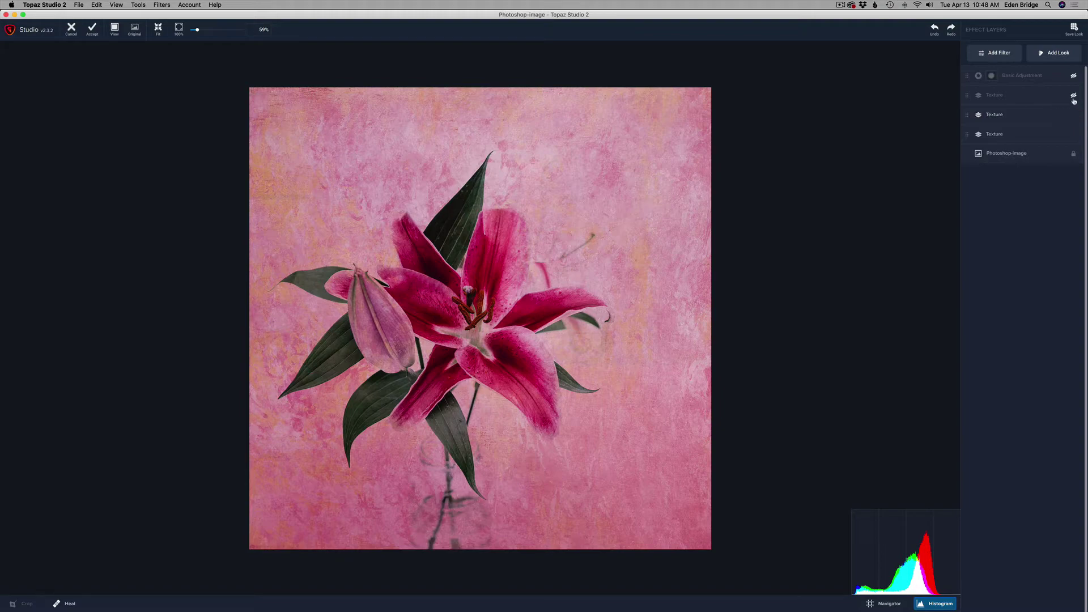
click(1073, 96)
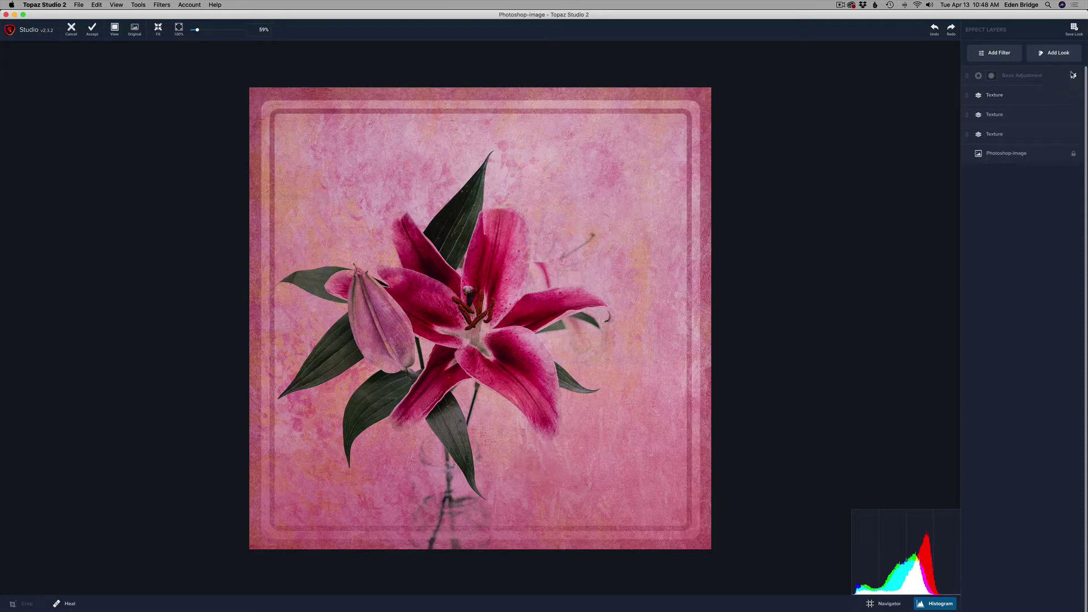
click(1074, 77)
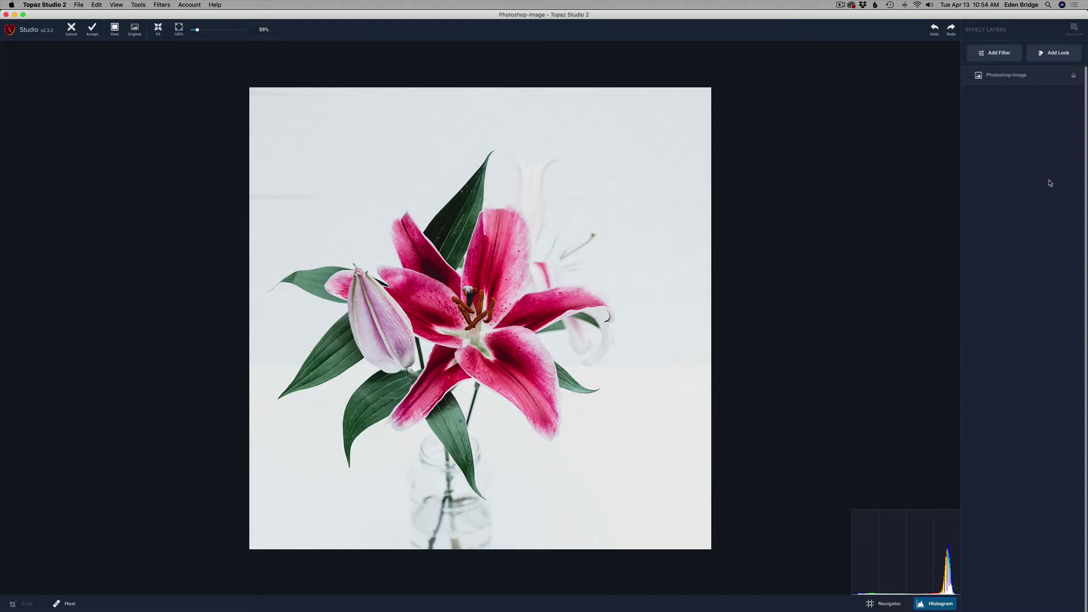
Step: Add a Texture filter to the unedited lily image
click(1001, 56)
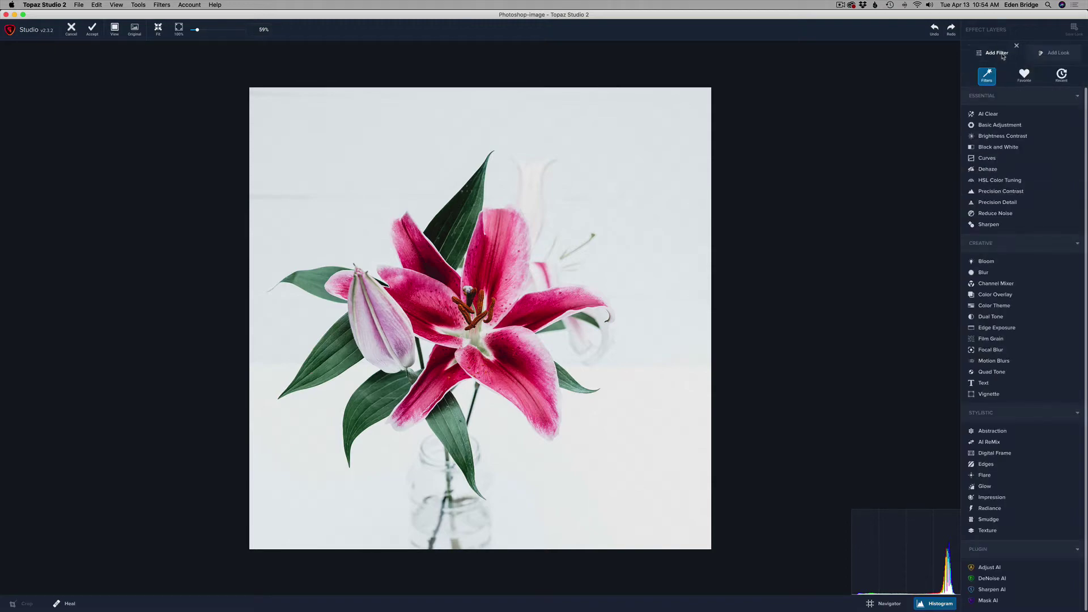
click(987, 530)
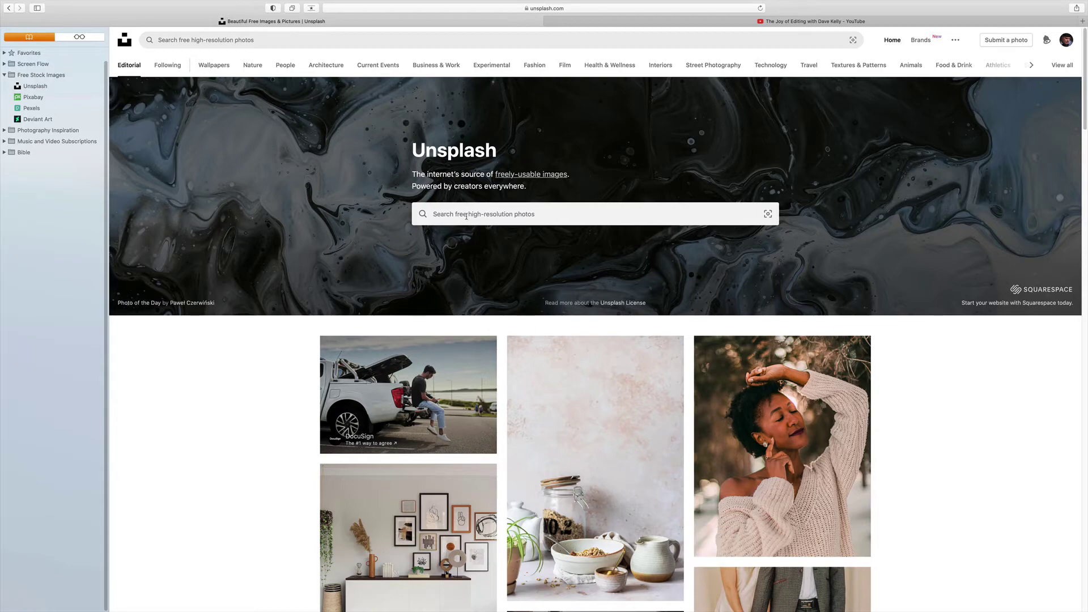
Step: Search Unsplash in the web browser for "painterly texture" and examine the photos for a suitable background texture
click(466, 216)
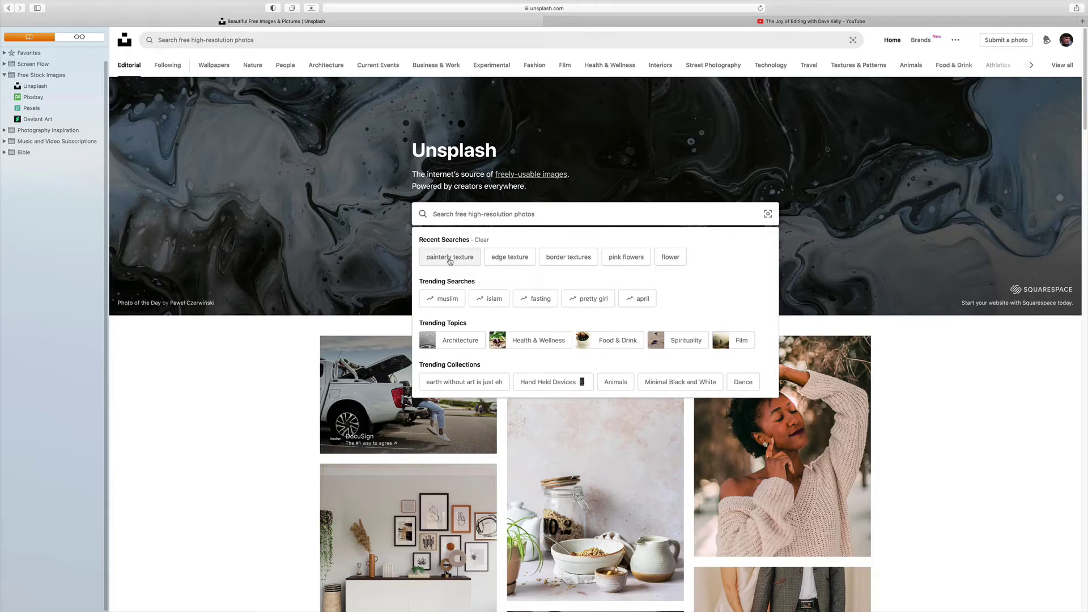
click(450, 258)
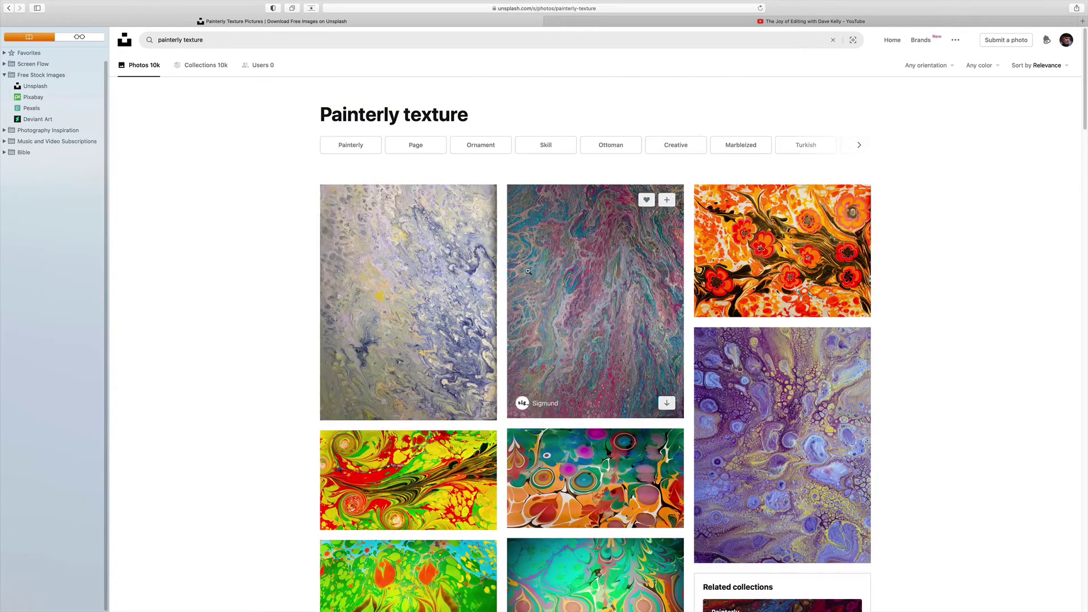
scroll(527, 271, down, 20)
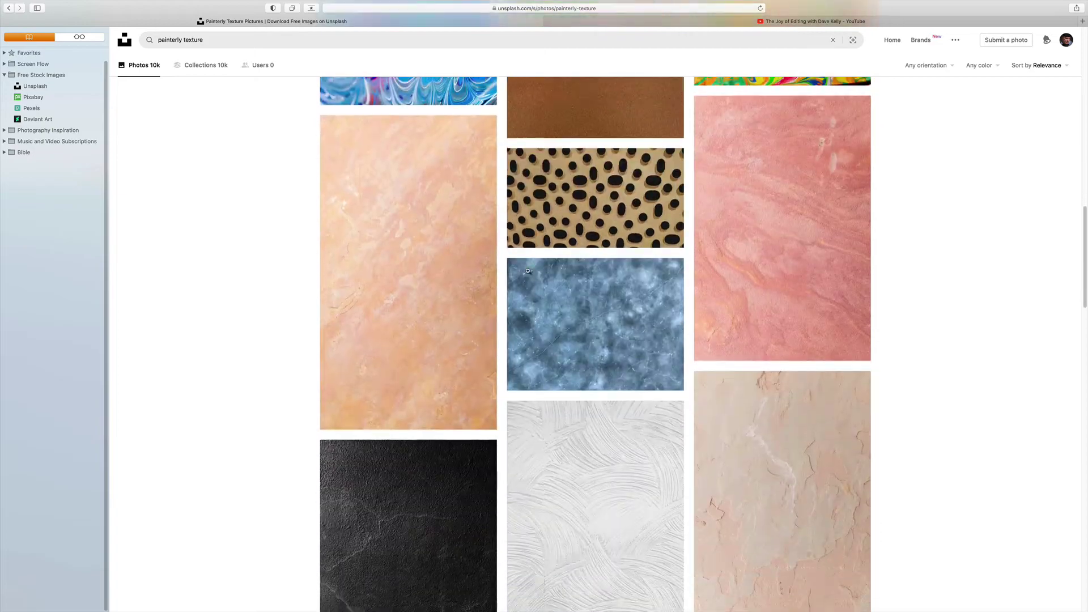
scroll(528, 271, down, 20)
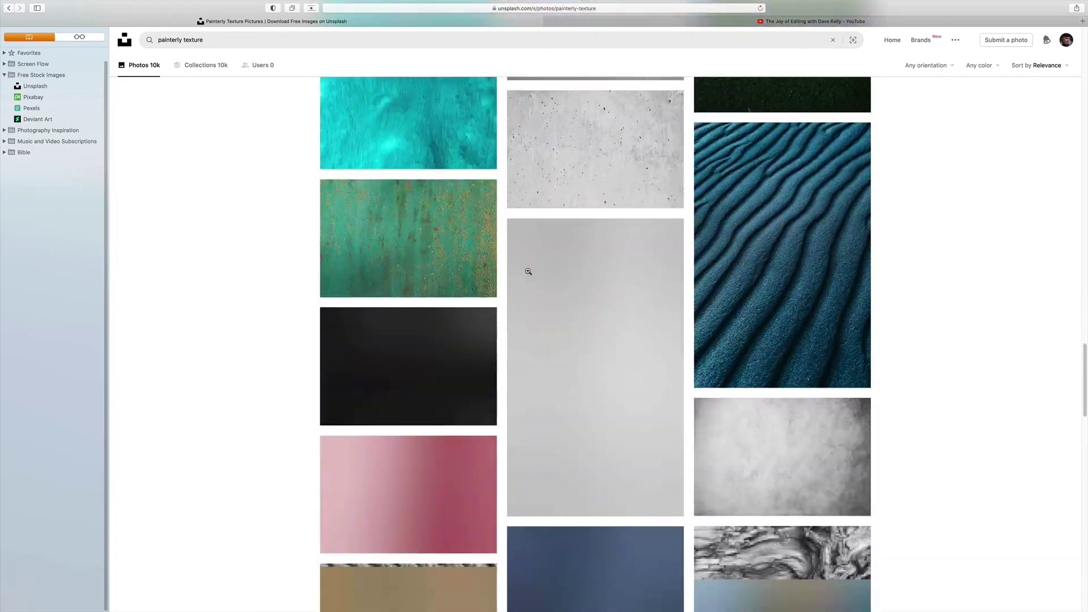
scroll(527, 271, down, 20)
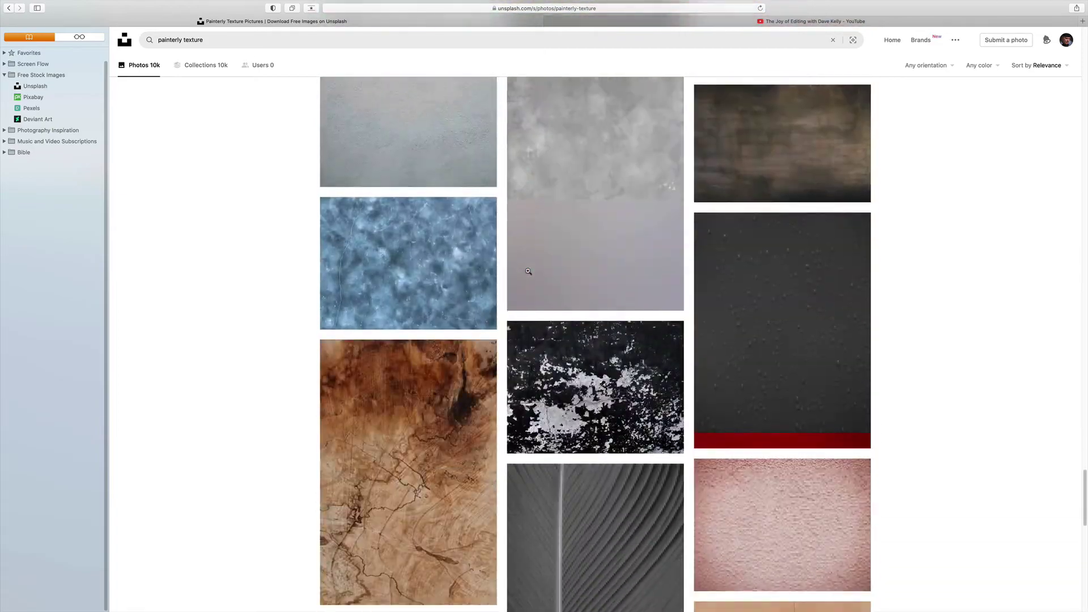
scroll(528, 271, down, 20)
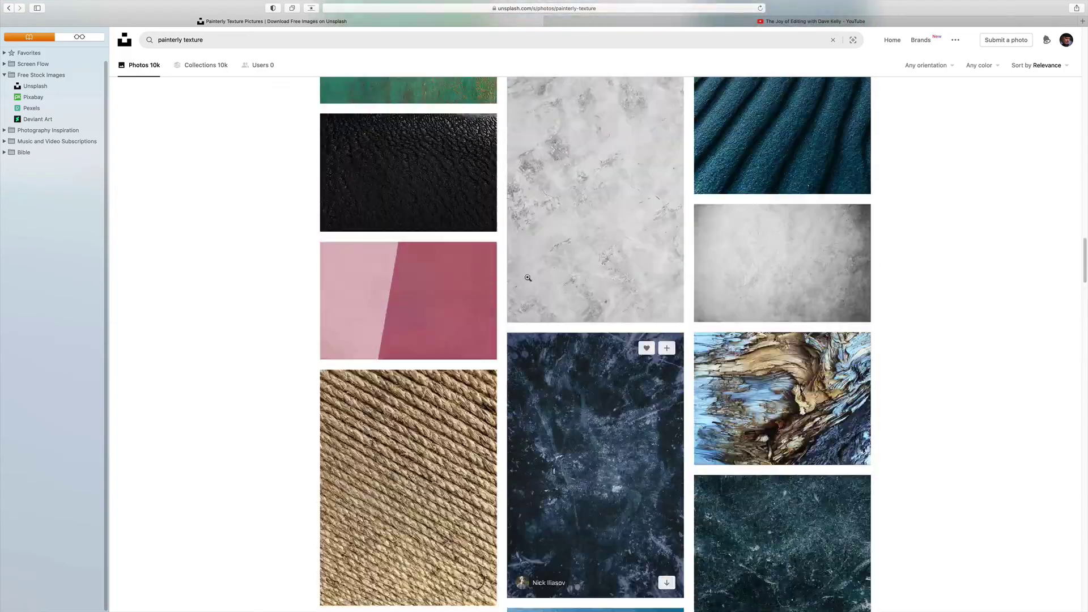
scroll(528, 278, down, 20)
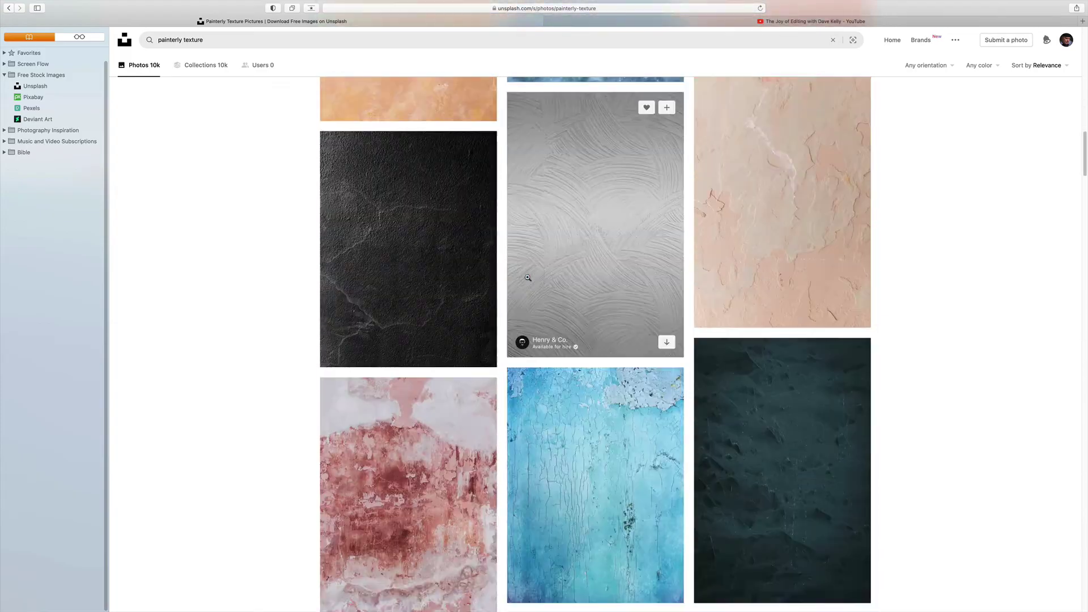
scroll(527, 277, up, 5)
scroll(528, 278, down, 8)
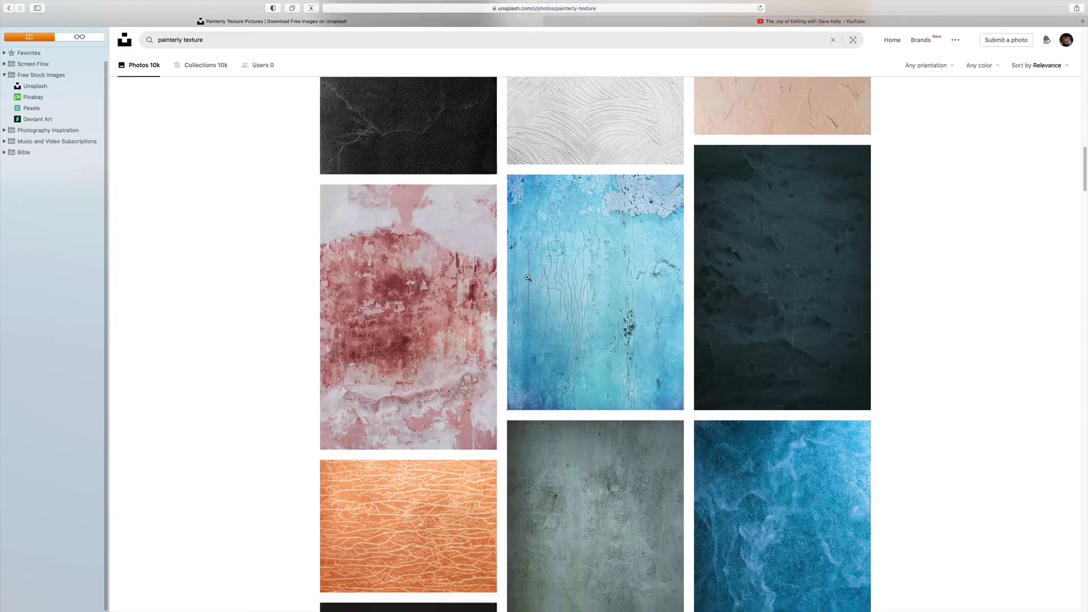
scroll(527, 278, down, 6)
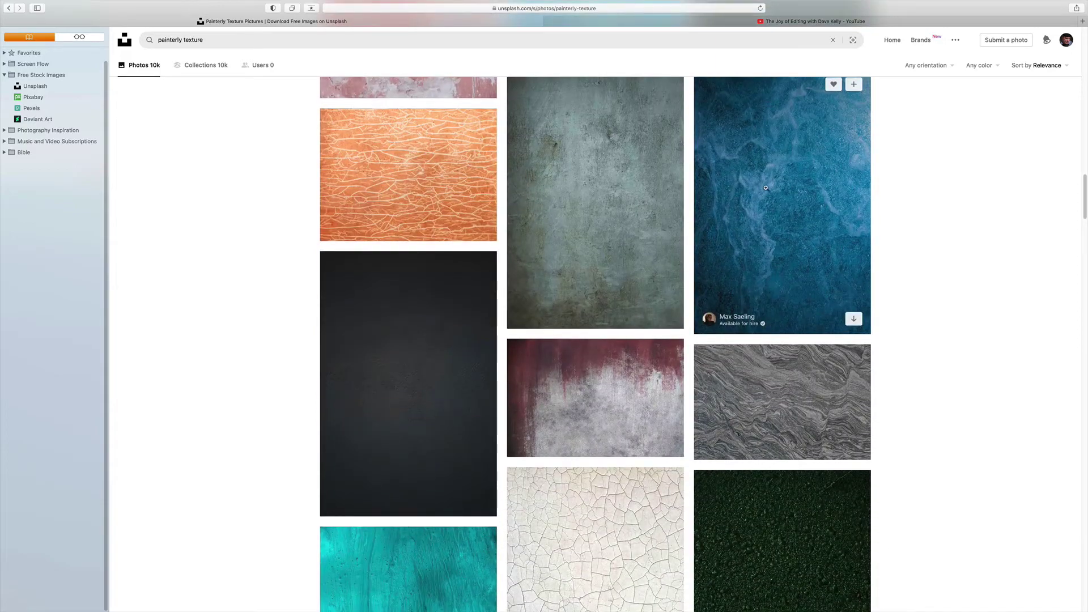
scroll(757, 197, up, 2)
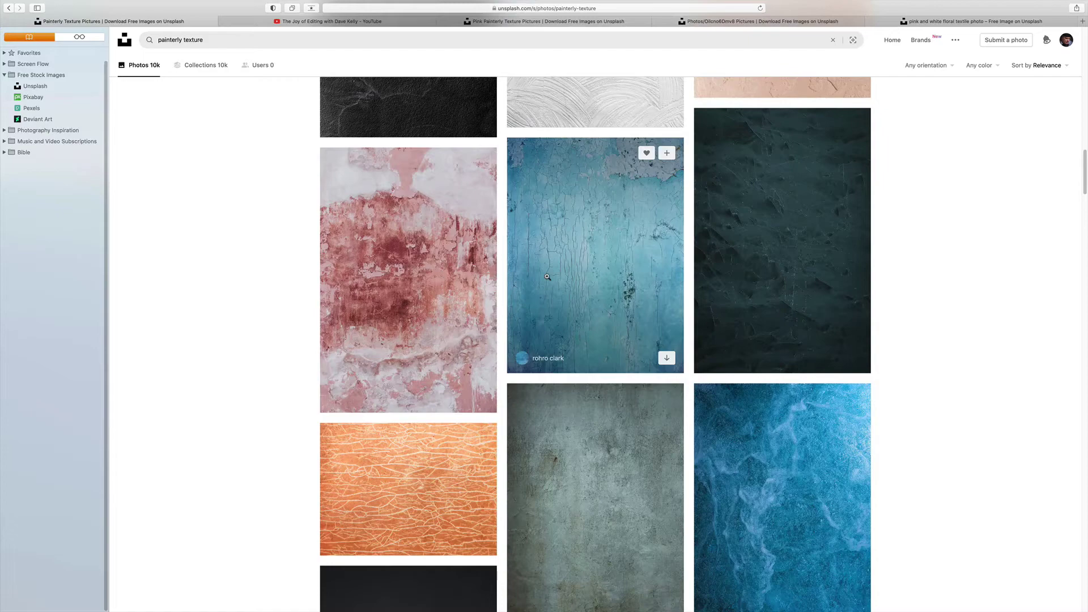
scroll(774, 256, down, 4)
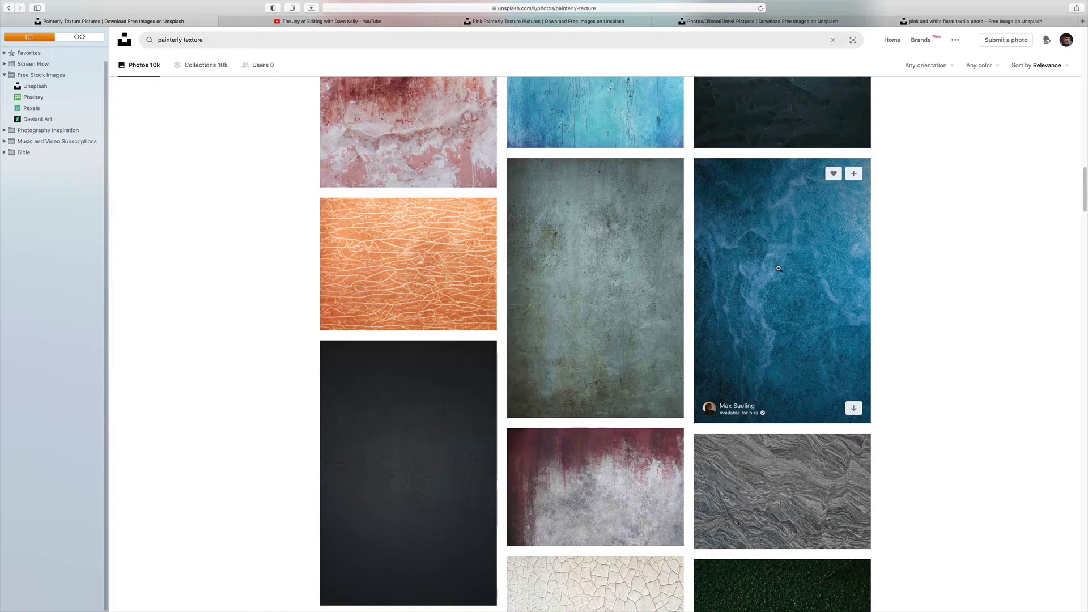
Step: Open the blue texture photo with pale streaks and download it in the Large (2400x3600) size
click(779, 268)
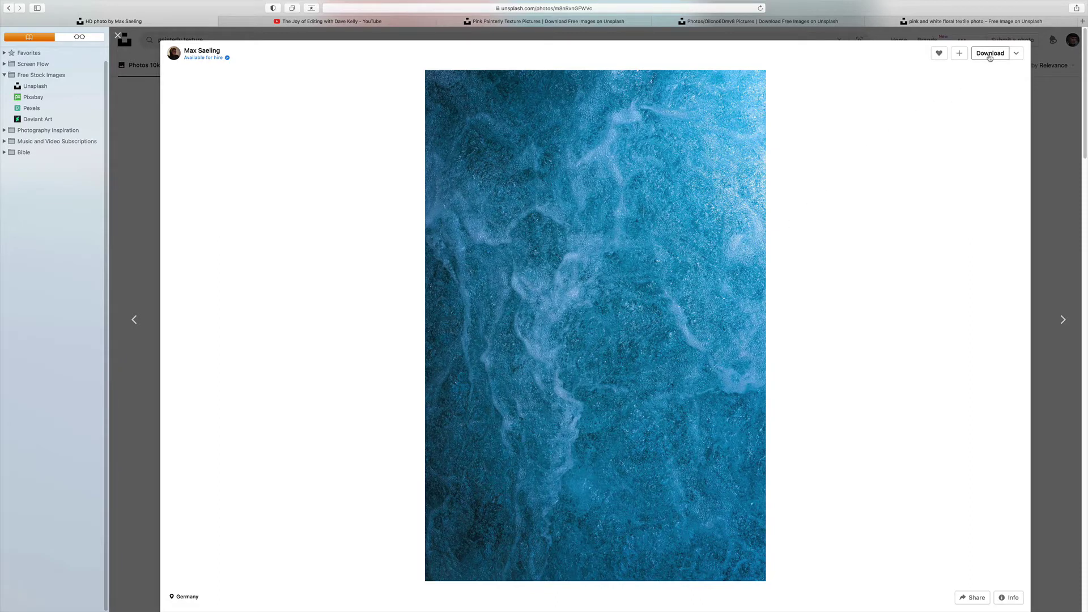
click(1017, 54)
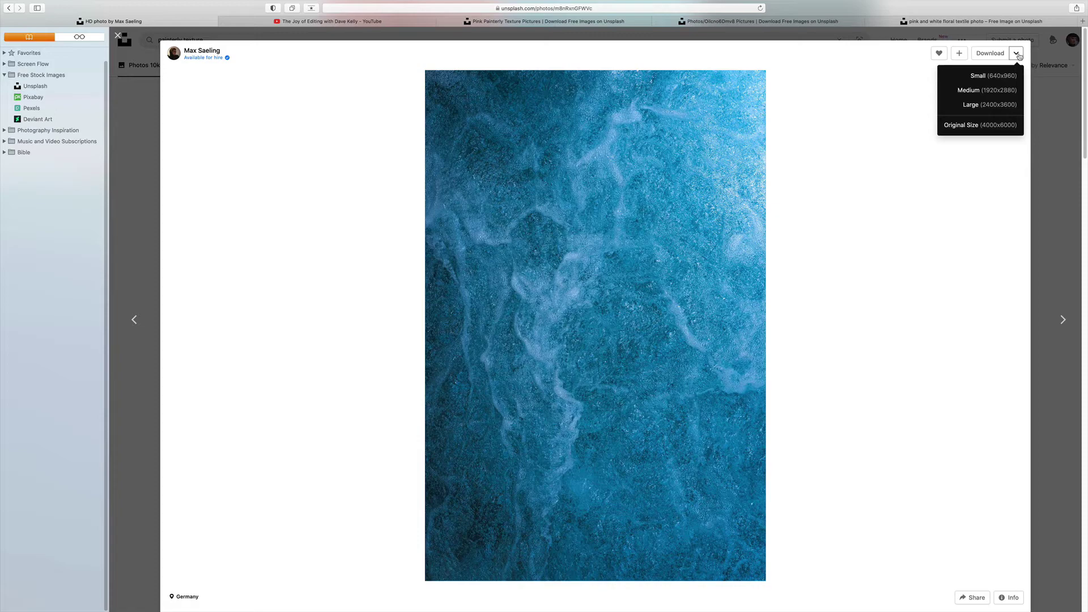
click(977, 106)
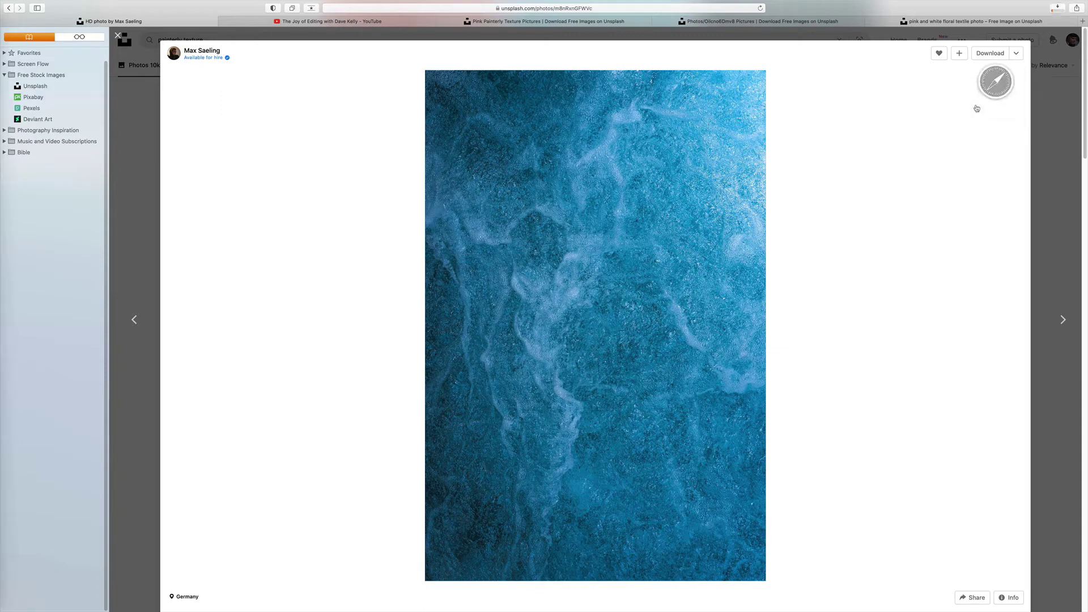
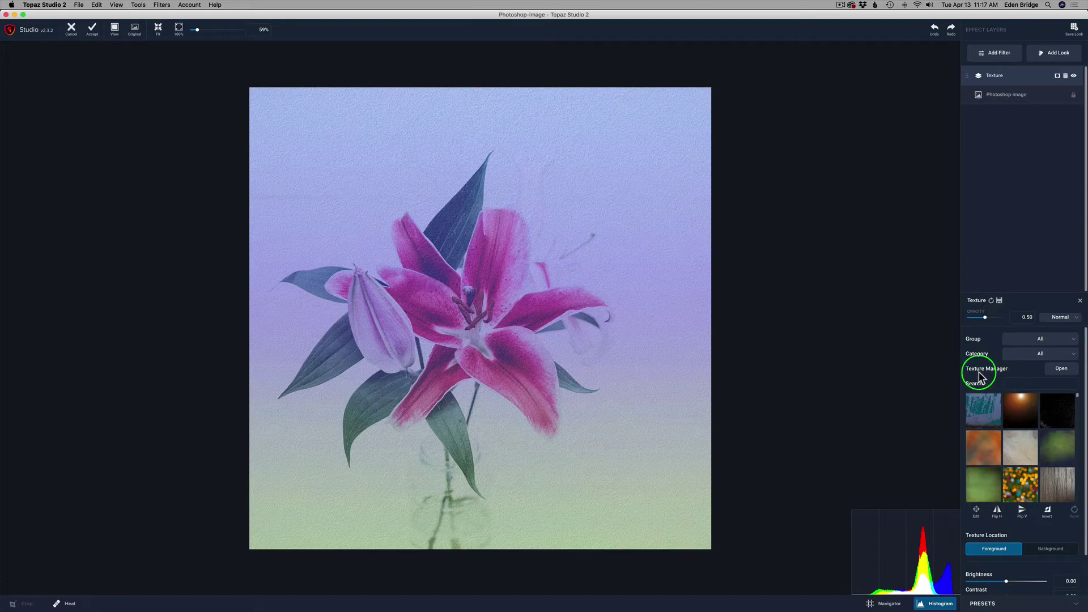
Step: In Topaz Studio 2's Texture Manager, add a new category named "Painterly Background"
click(1065, 369)
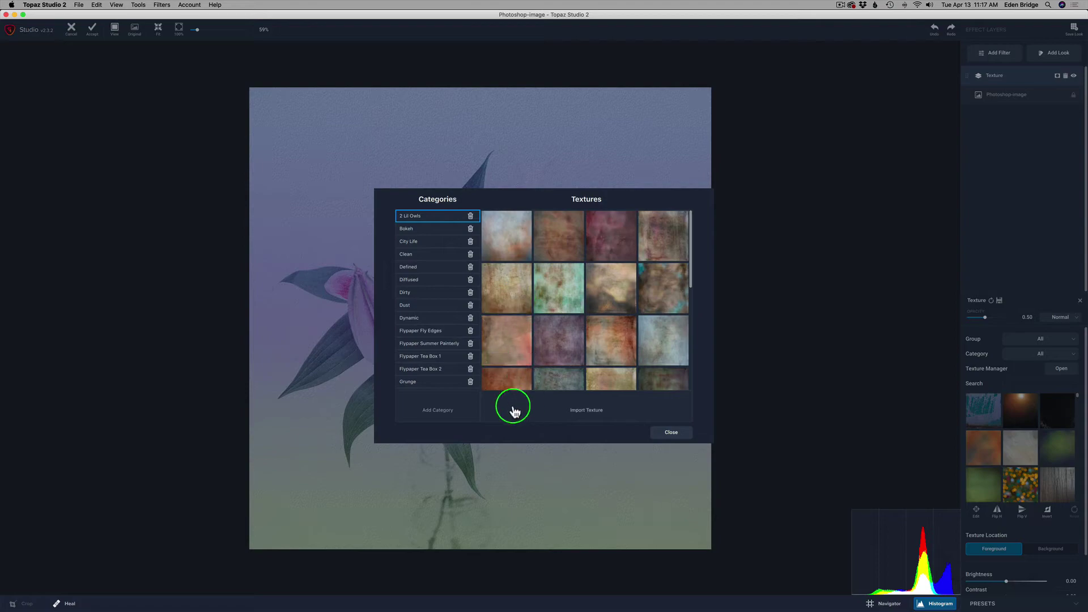
click(438, 416)
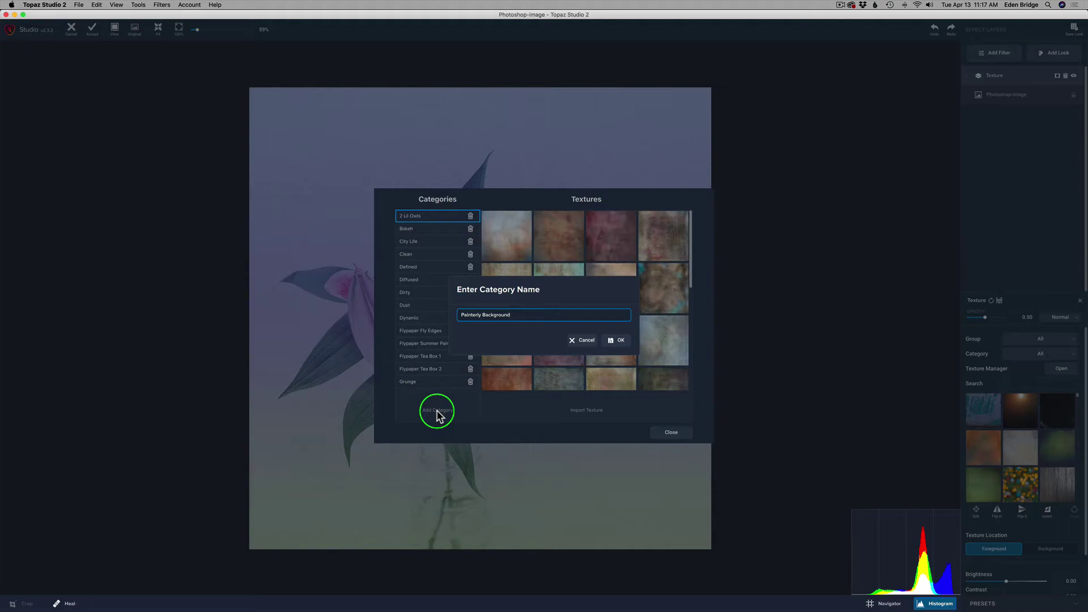
click(621, 341)
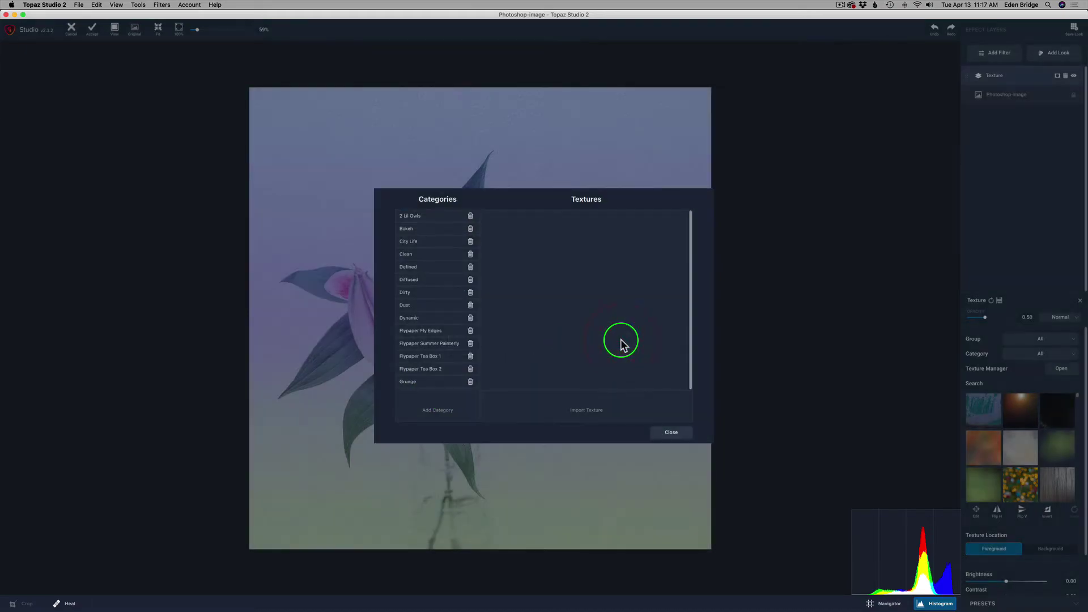
Step: Import the two textures downloaded today, the pink painterly one and the first blue one, from Downloads into the Painterly Background category
click(587, 413)
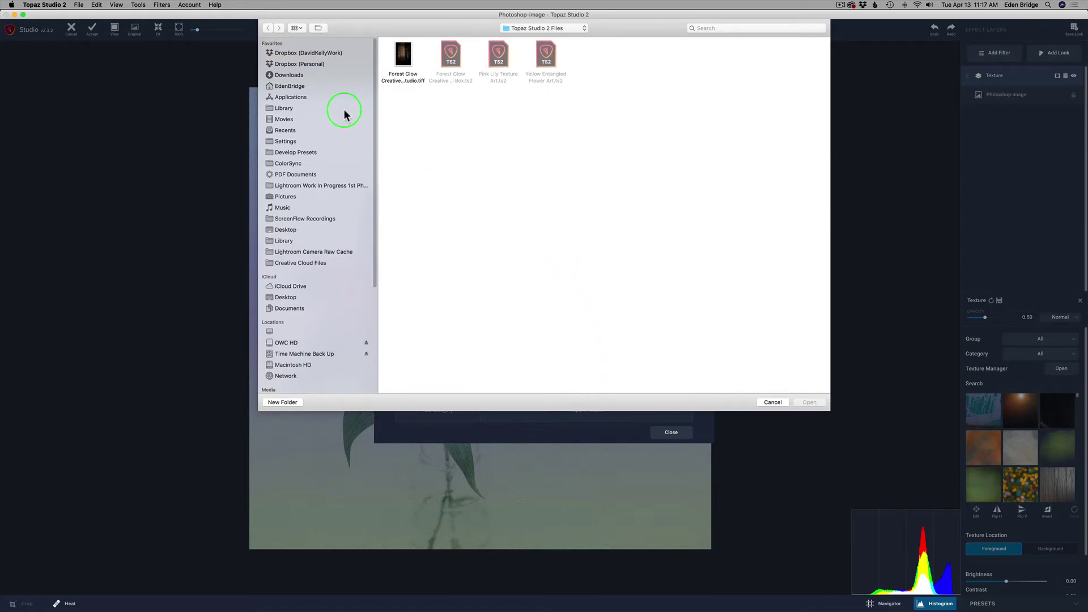
click(291, 76)
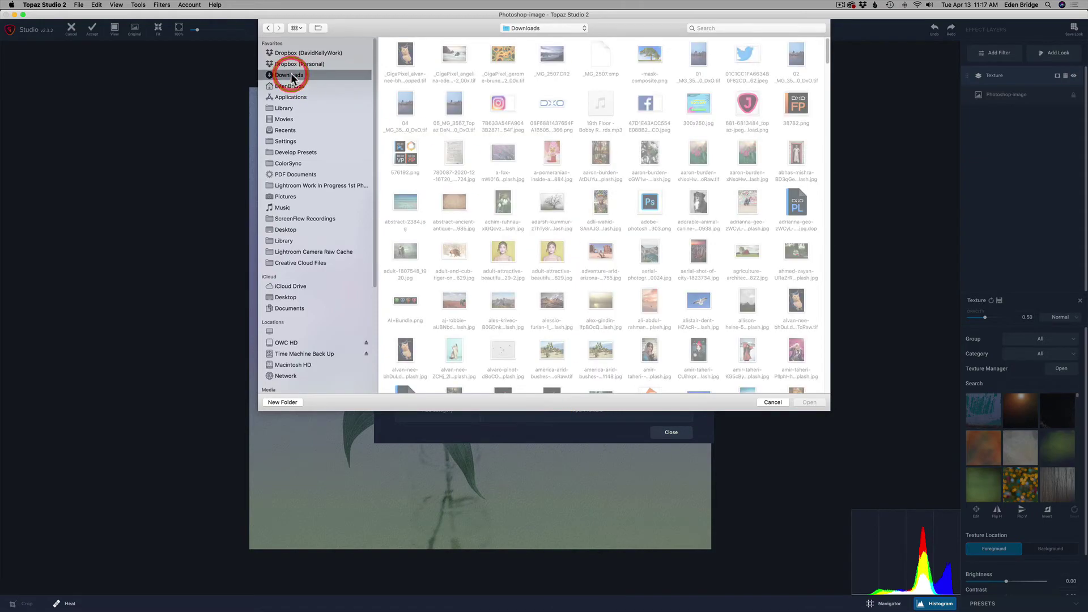
click(302, 31)
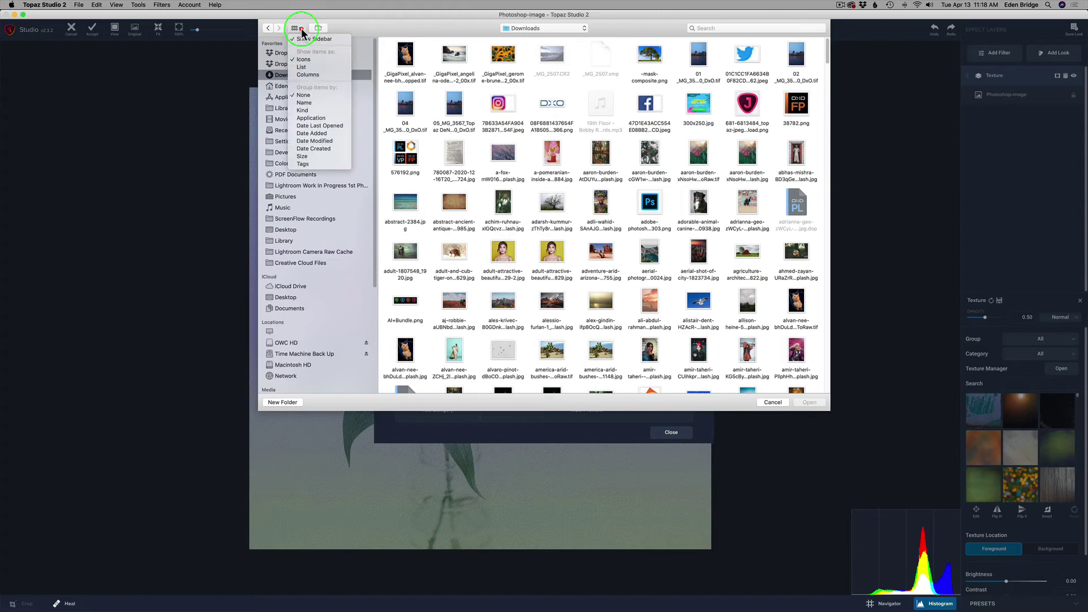
click(318, 135)
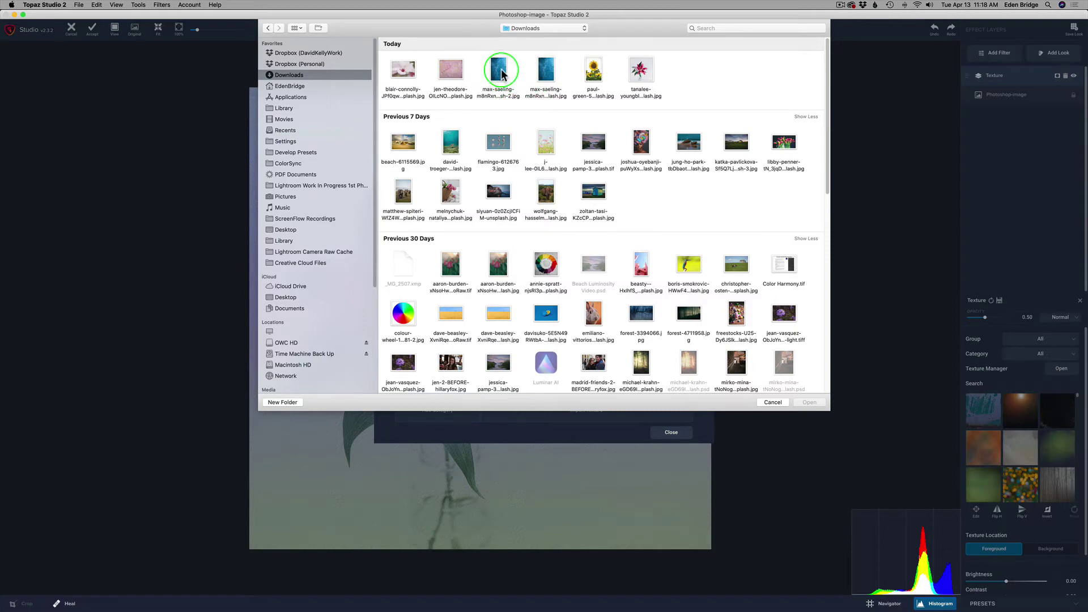
click(500, 71)
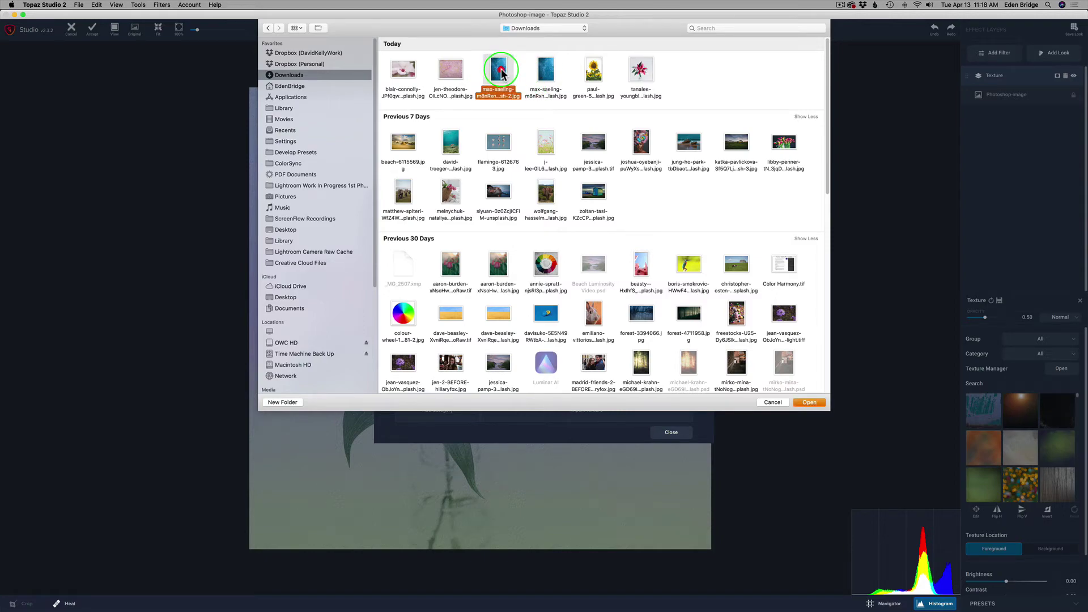
super+click(454, 72)
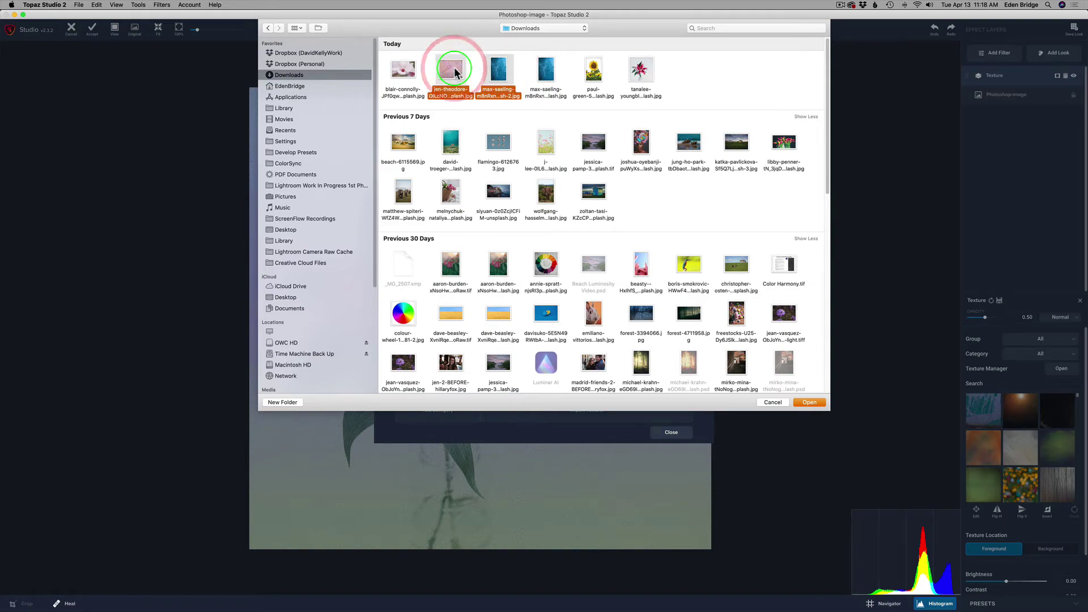
click(814, 403)
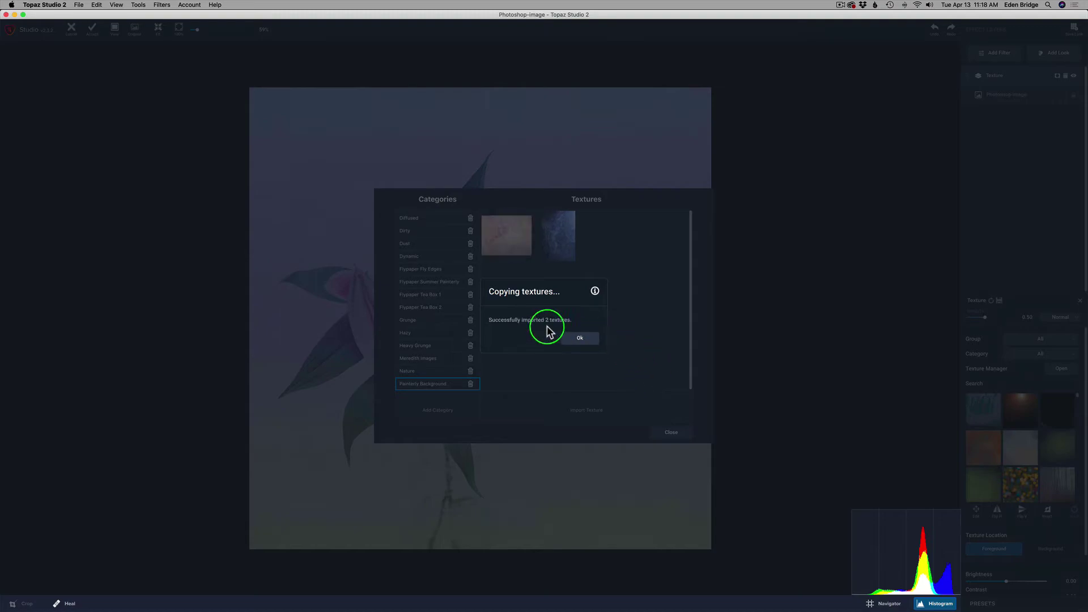
click(583, 339)
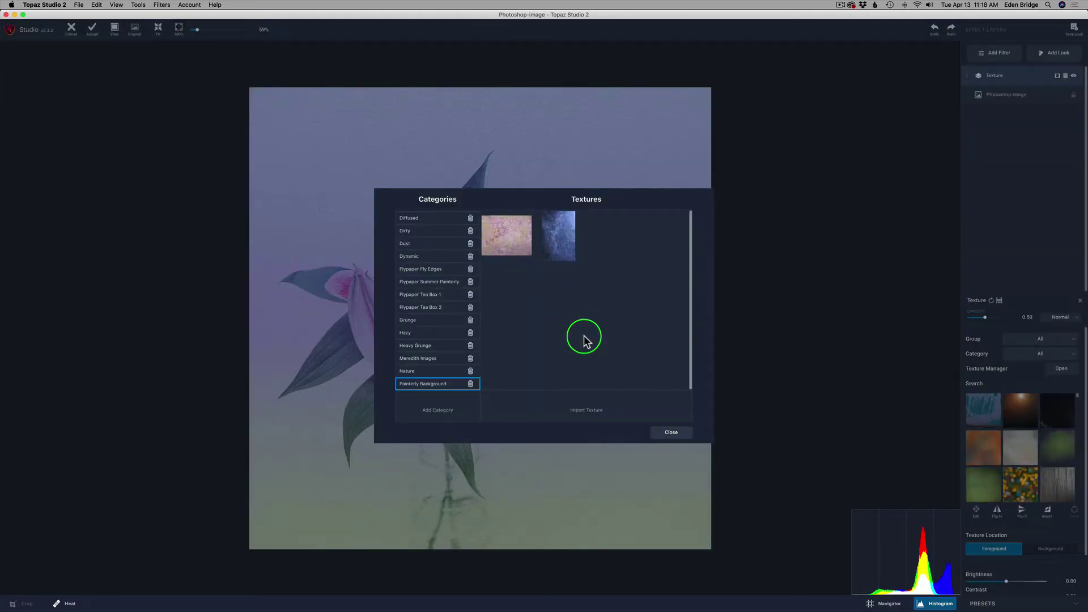
click(666, 434)
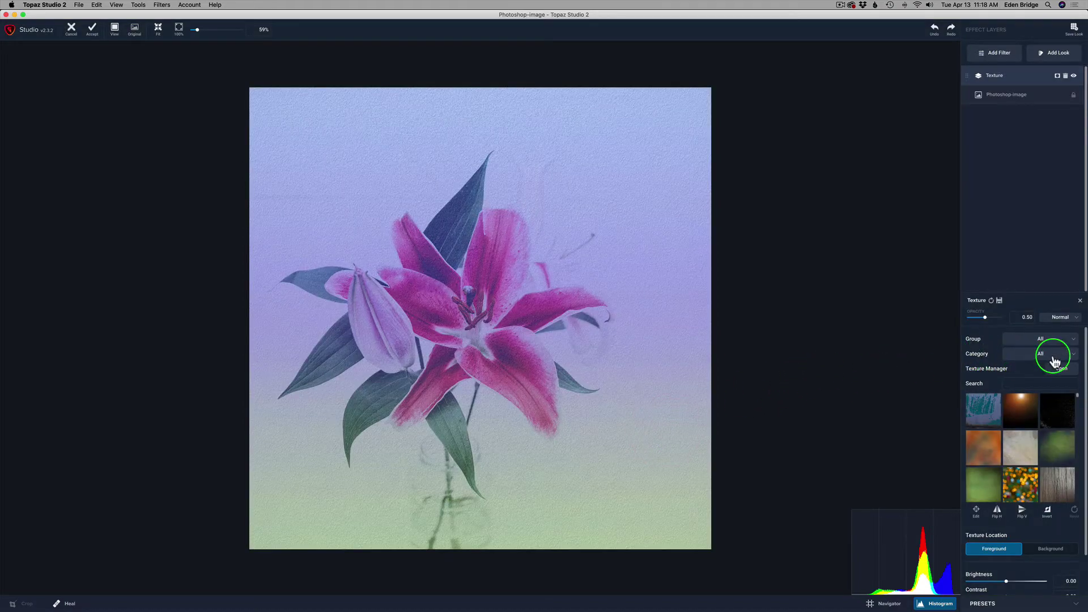
Step: Limit the texture list to the Painterly Background category and apply the pink texture to the lily image
click(1075, 358)
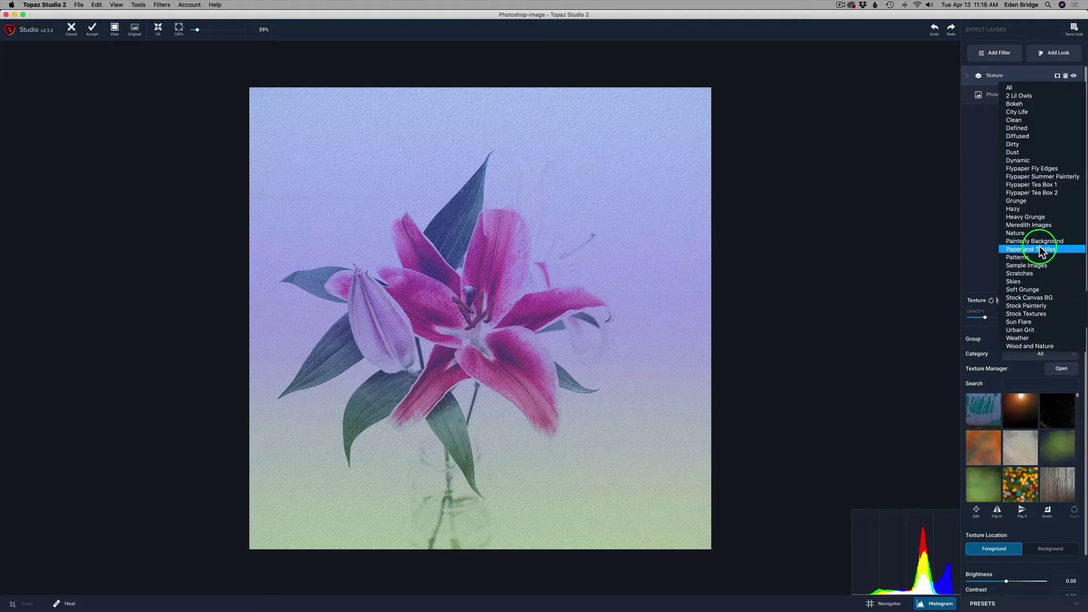
click(1034, 241)
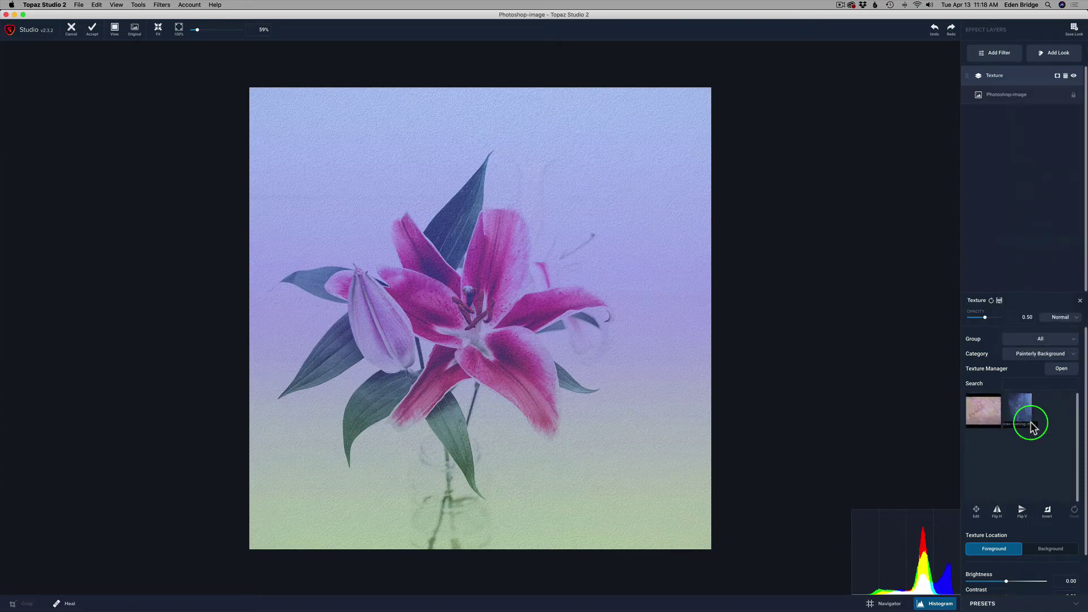
click(987, 414)
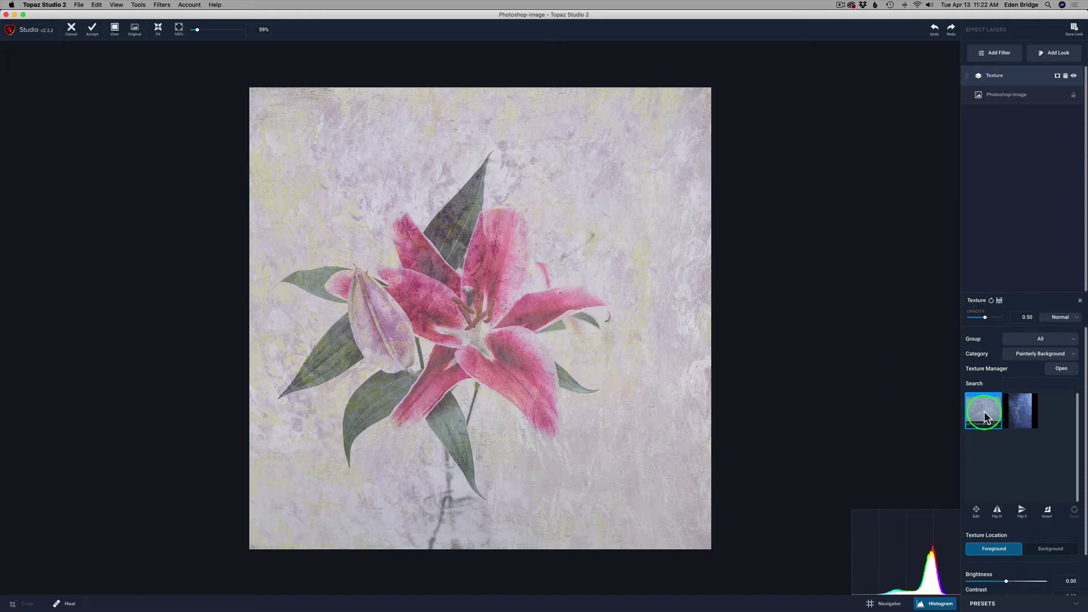
Step: Review the Painterly Background category in the Texture Manager and the edit and delete options on its textures
click(1062, 371)
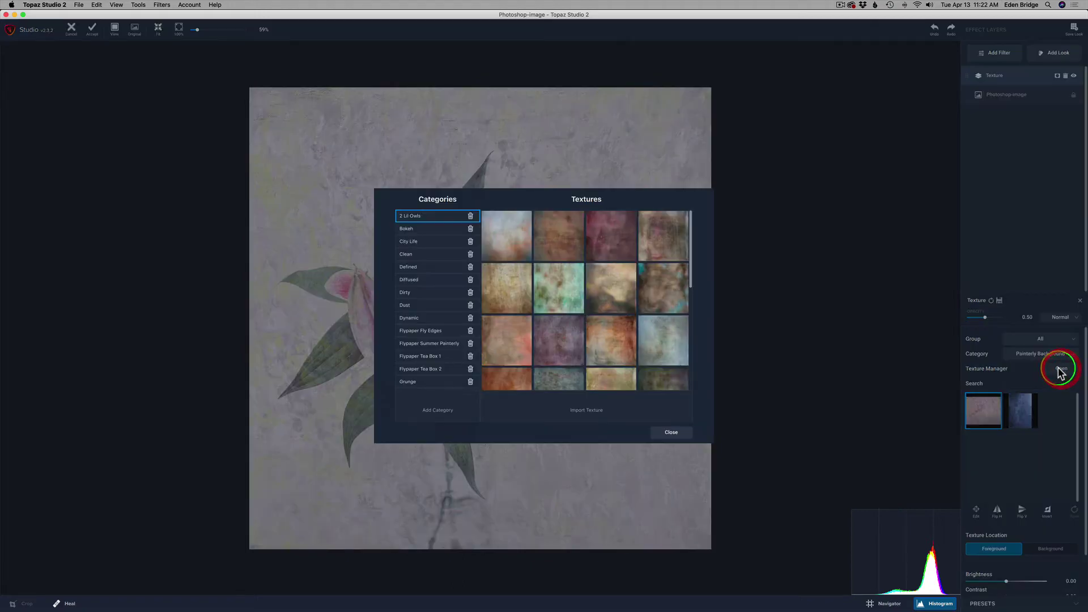
scroll(447, 338, down, 5)
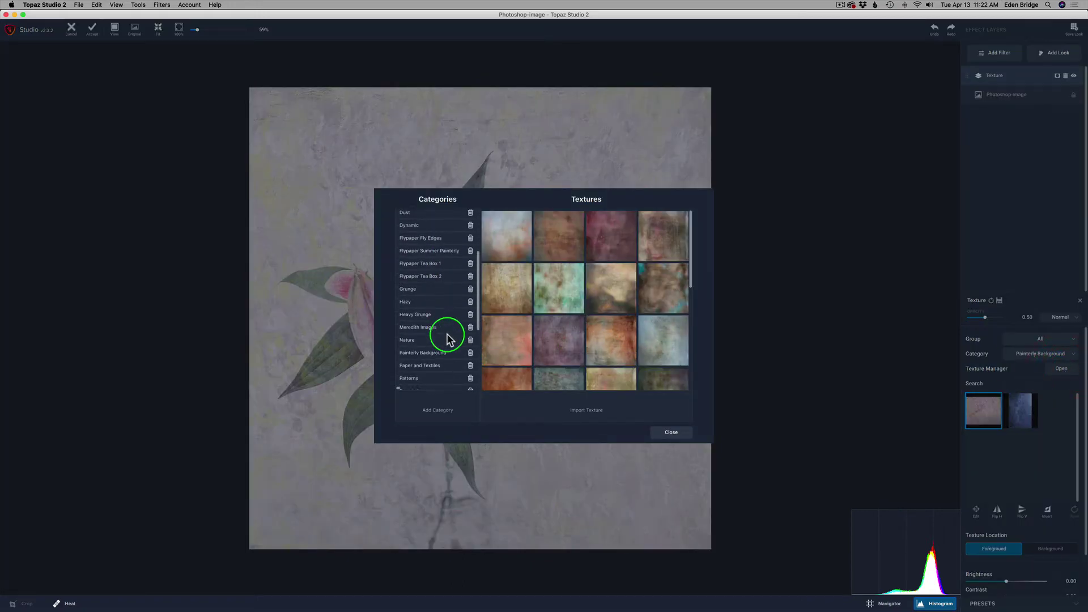
click(441, 328)
mouse_move(517, 240)
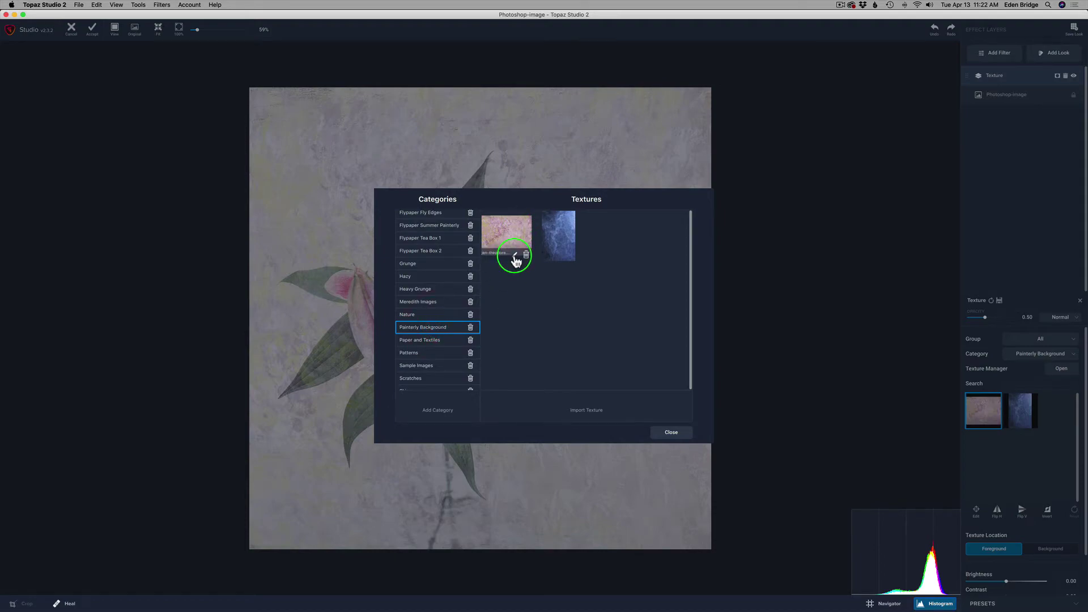
mouse_move(580, 257)
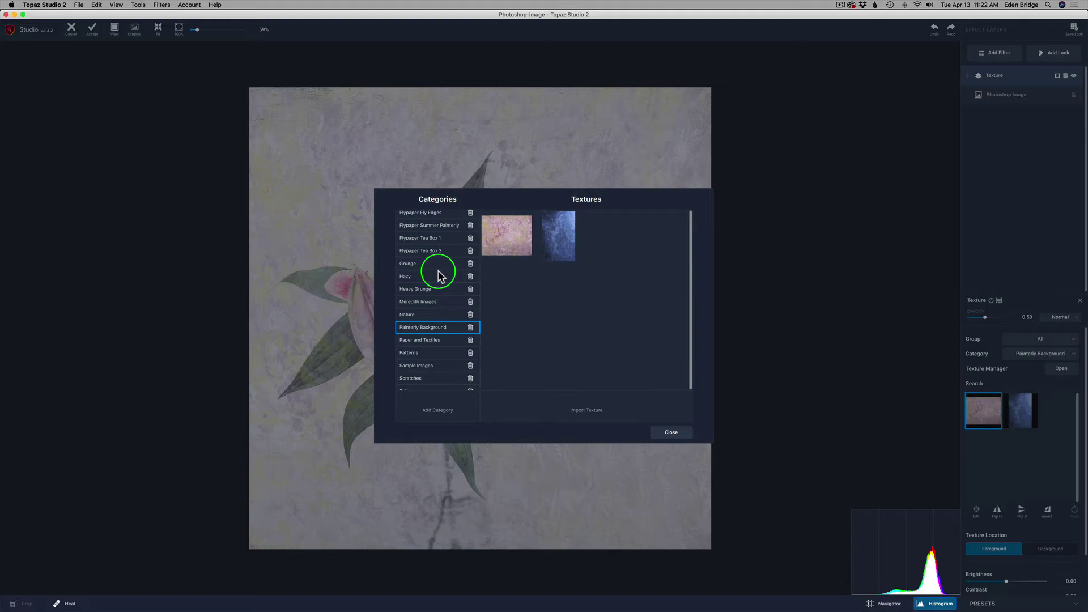
click(672, 433)
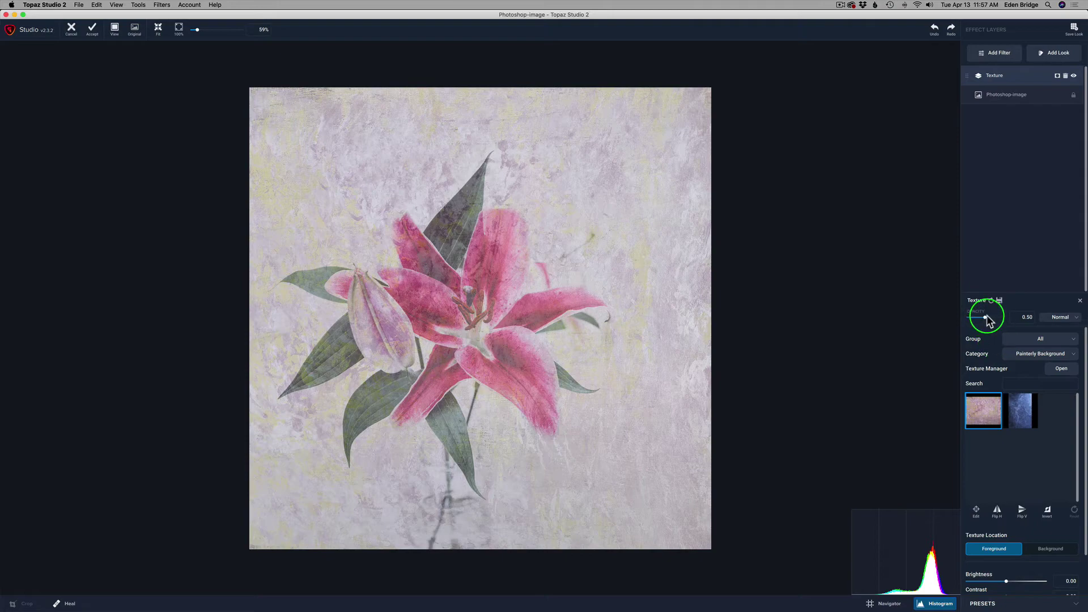
Step: Set the pink texture's opacity to 1.00 and its blend mode to Multiply
drag(985, 319, 1018, 319)
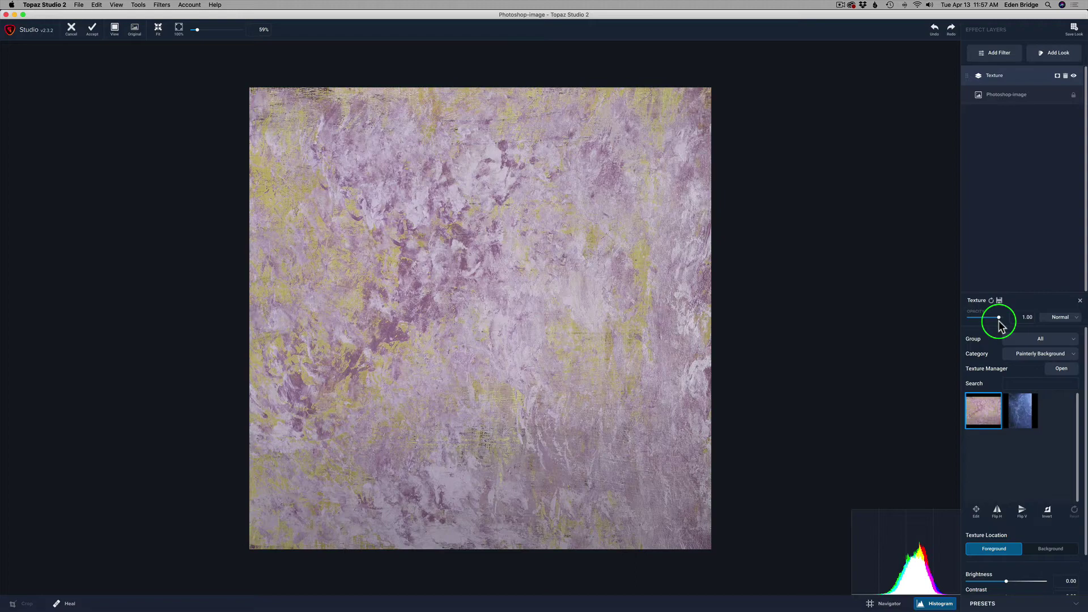
click(1073, 318)
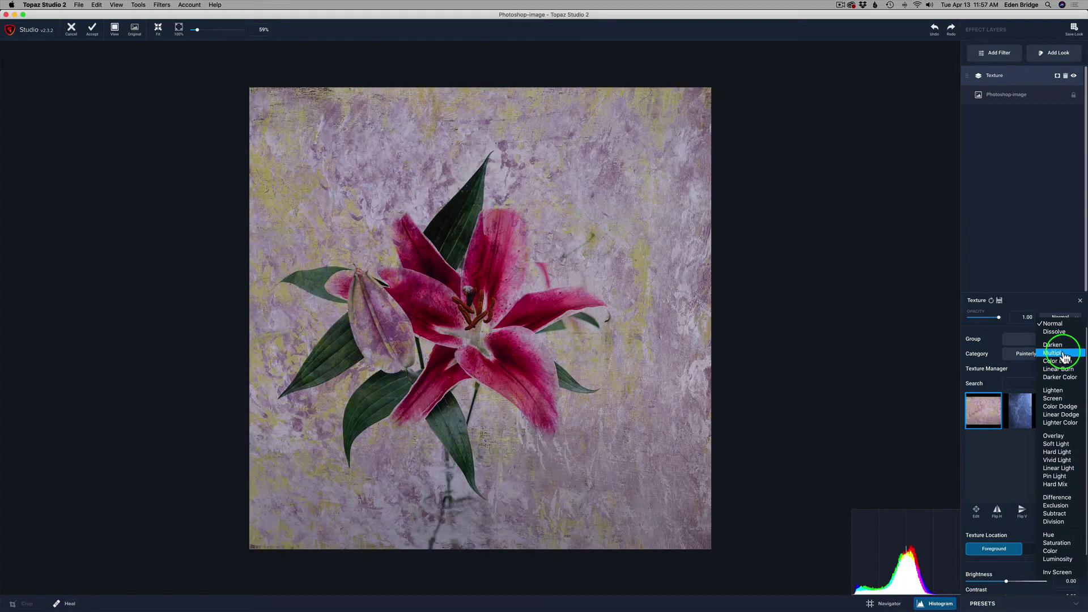
click(1064, 354)
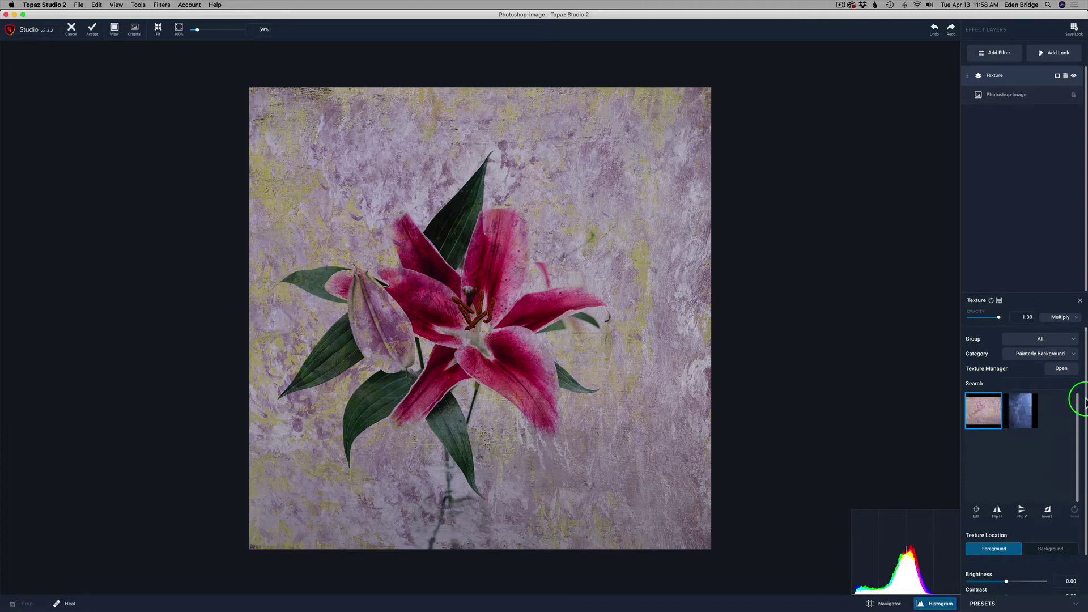
Step: Adjust the pink texture to Brightness 0.16, Contrast -0.29 and Detail -0.38
drag(1085, 401, 1082, 477)
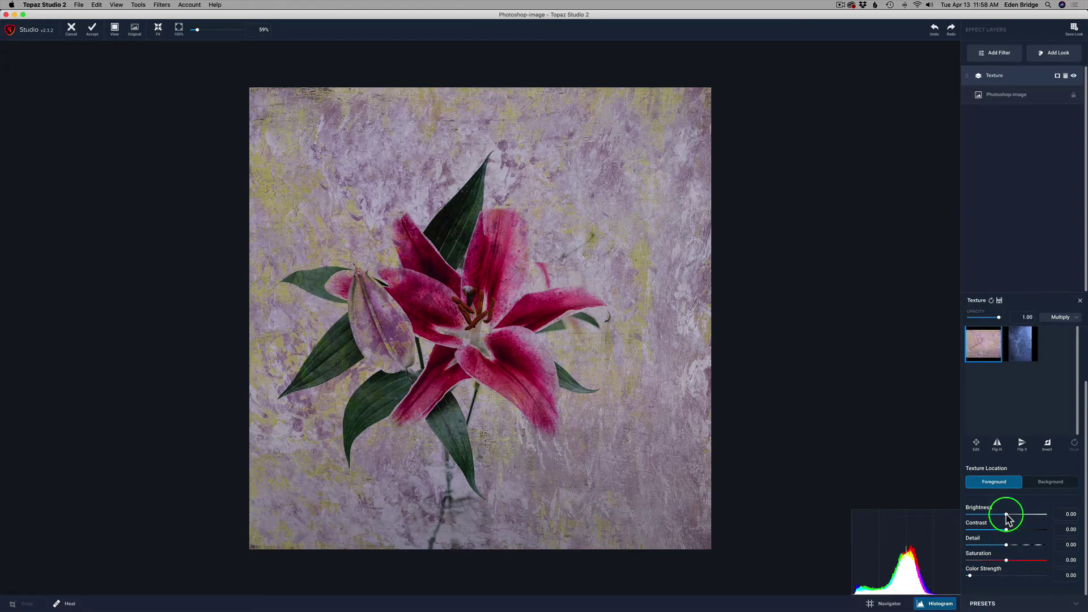
drag(1007, 517, 1012, 514)
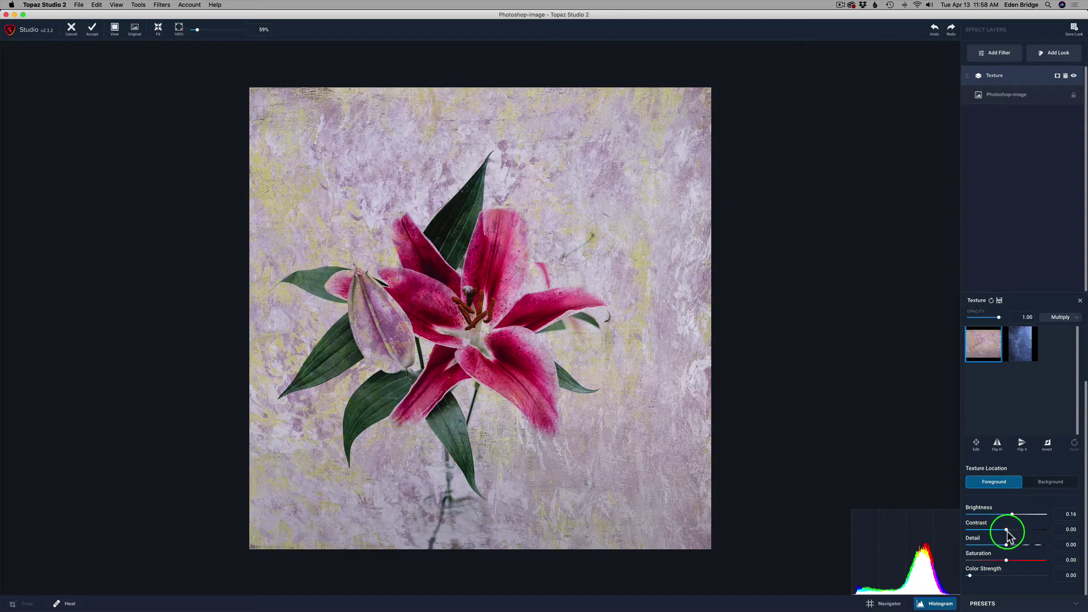
drag(1006, 530, 997, 530)
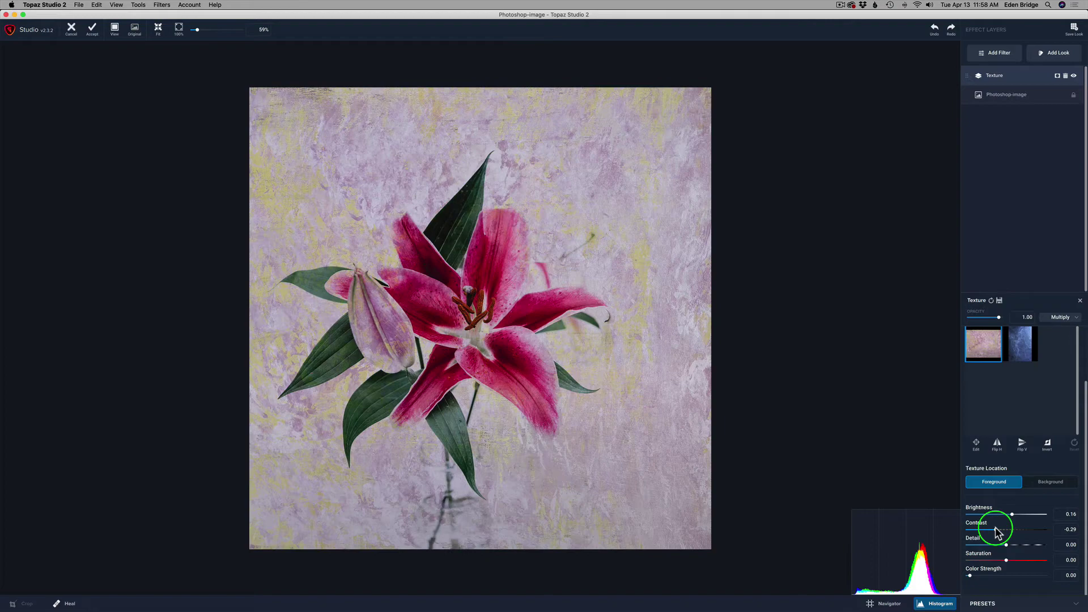
mouse_move(1002, 546)
mouse_down()
mouse_move(1030, 546)
mouse_move(993, 546)
mouse_up()
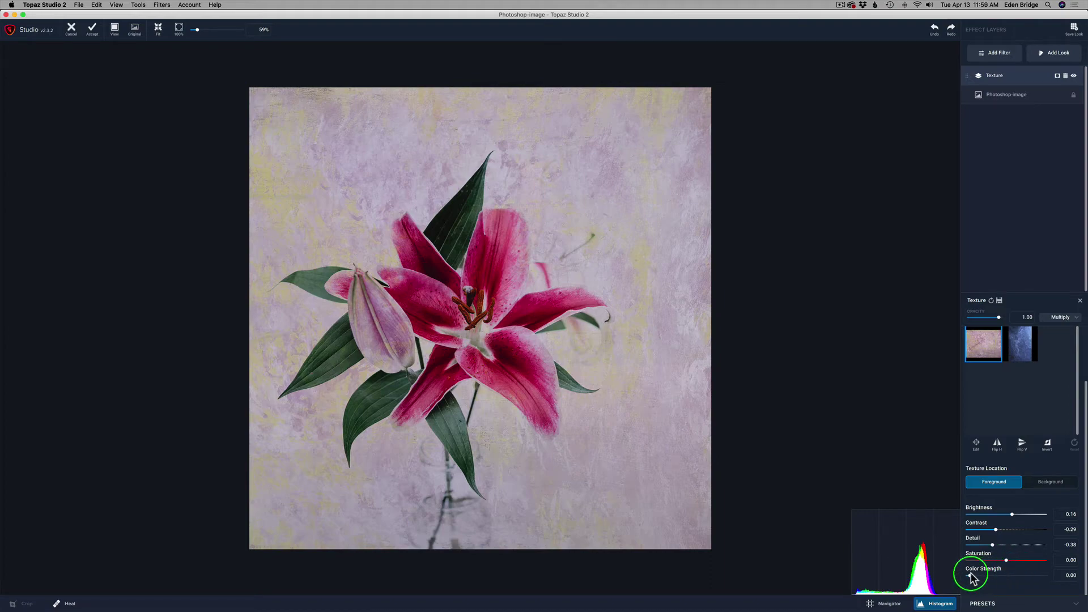
Step: Tint the texture pink by setting Color Strength to 0.60 and Color to 1.00
drag(970, 576, 1043, 592)
click(970, 591)
drag(1020, 558, 1024, 558)
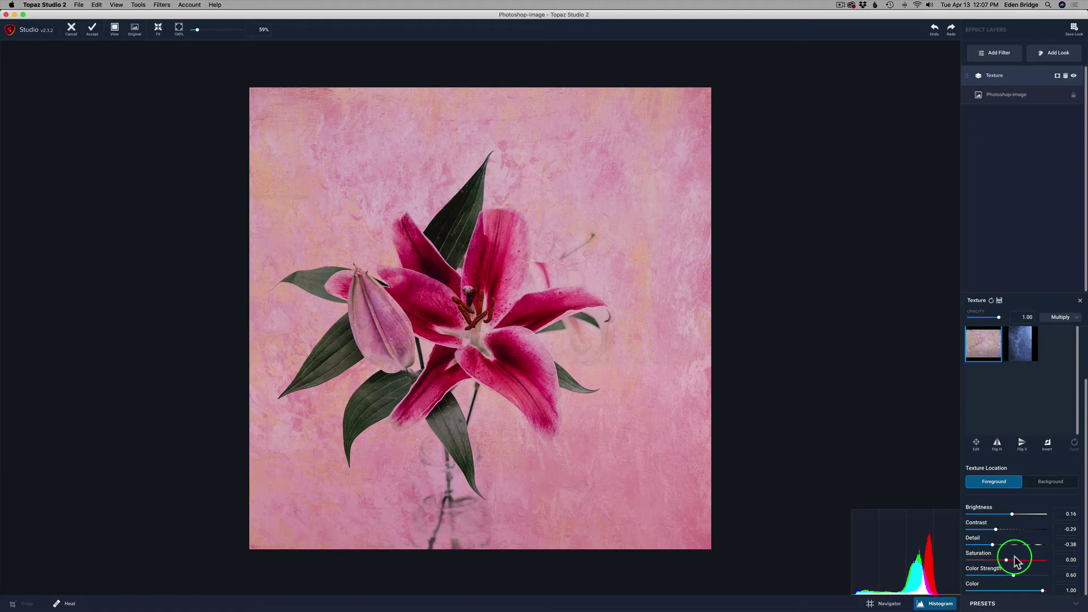
Step: Add a second Texture filter and apply the blue texture from the Painterly Background category
click(999, 55)
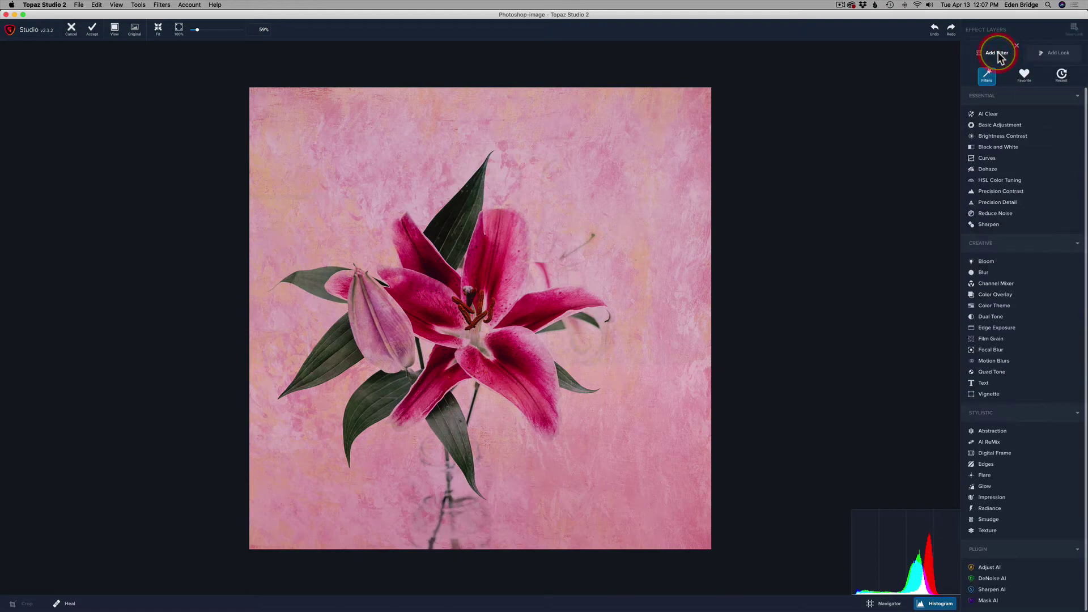
click(999, 533)
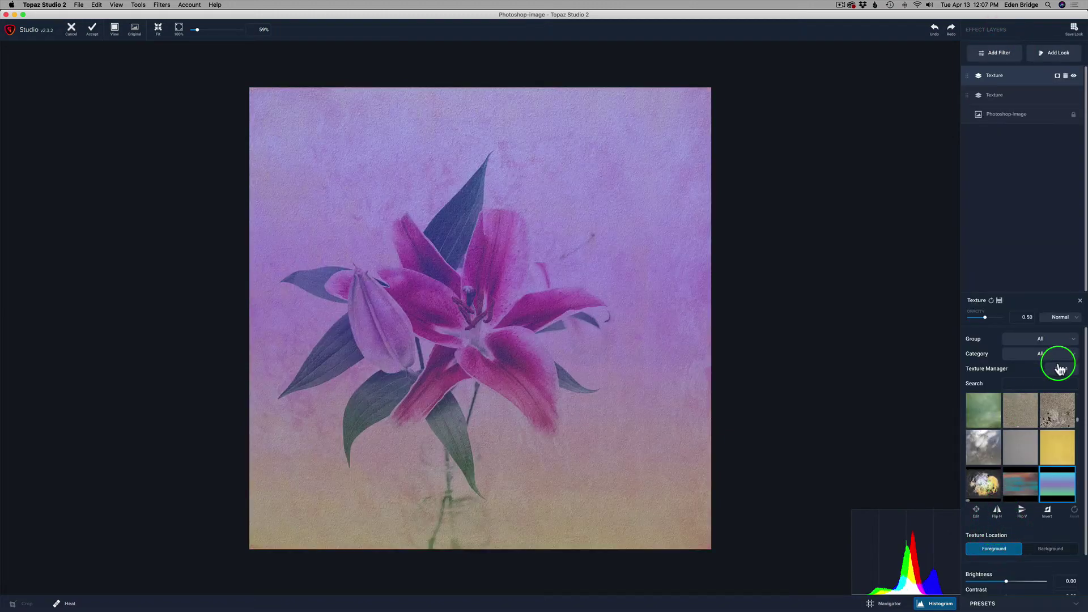
click(1069, 359)
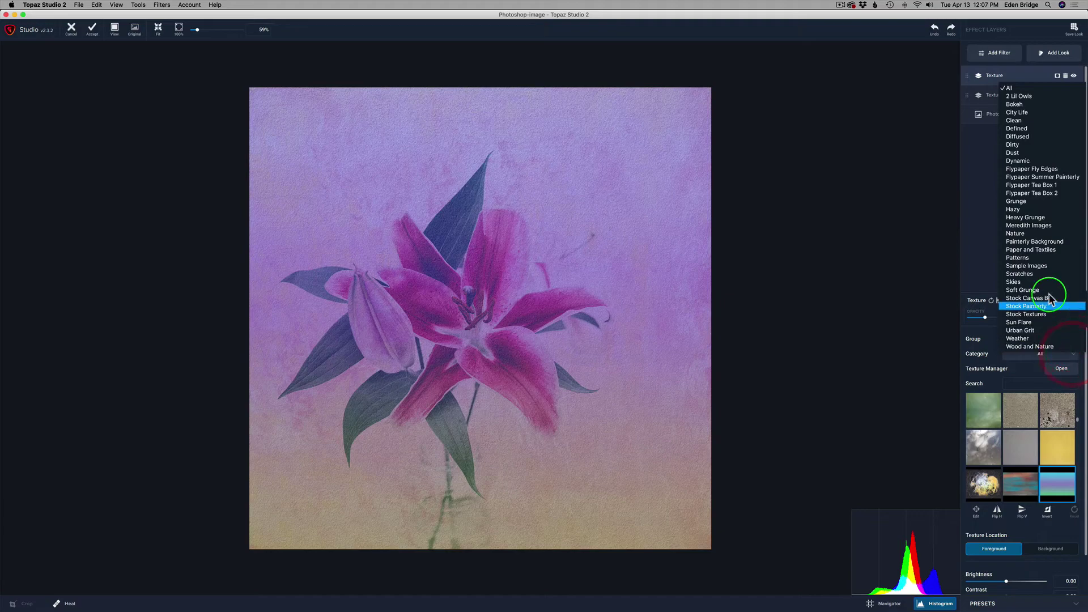
click(1049, 243)
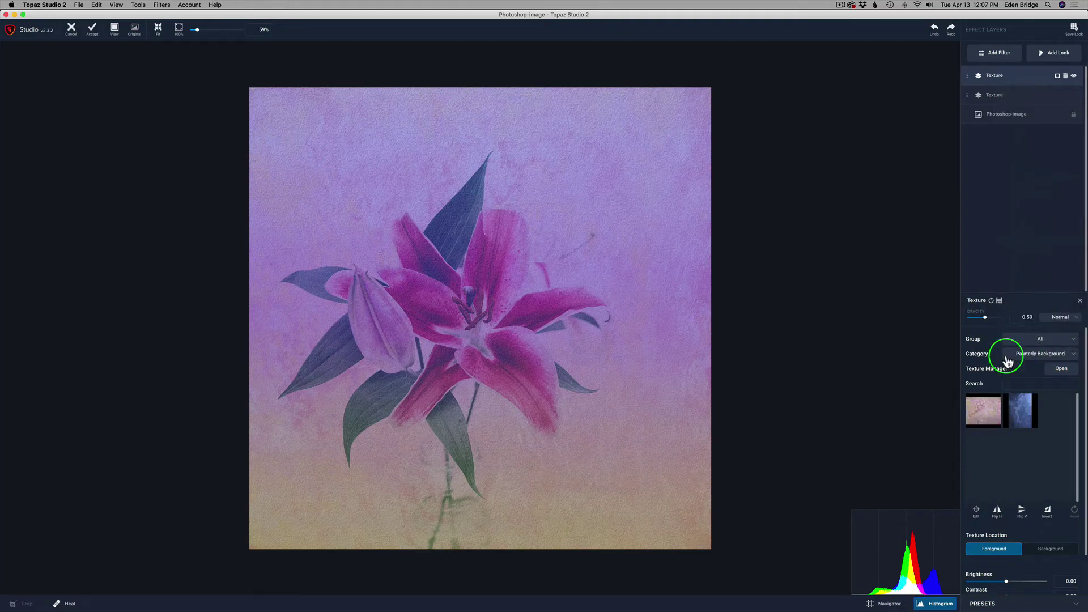
click(1020, 411)
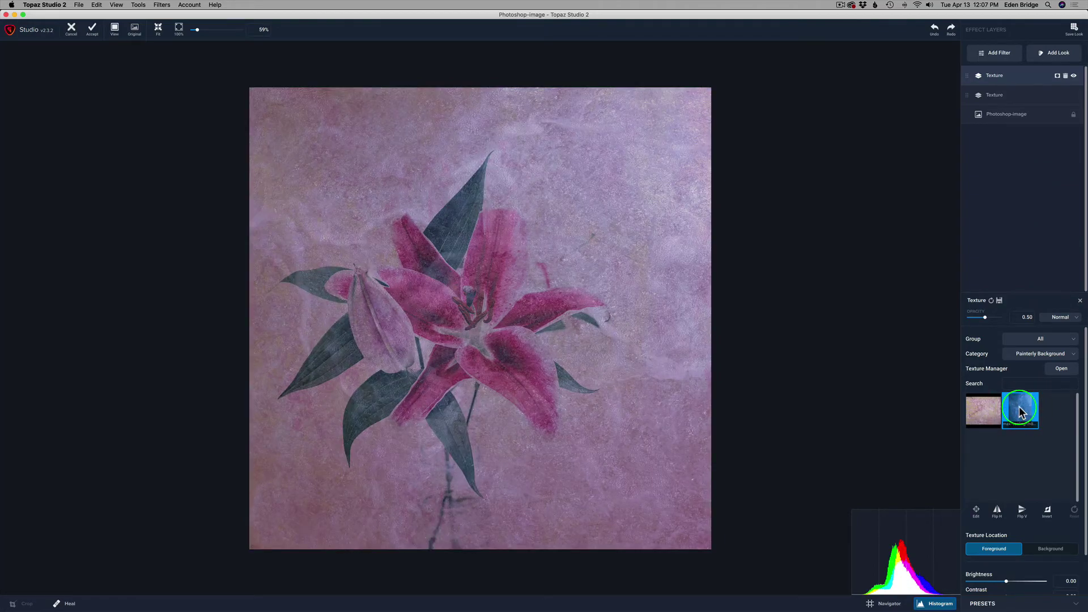
Step: Blend the blue texture in Overlay mode at 0.62 opacity
drag(985, 317, 1030, 317)
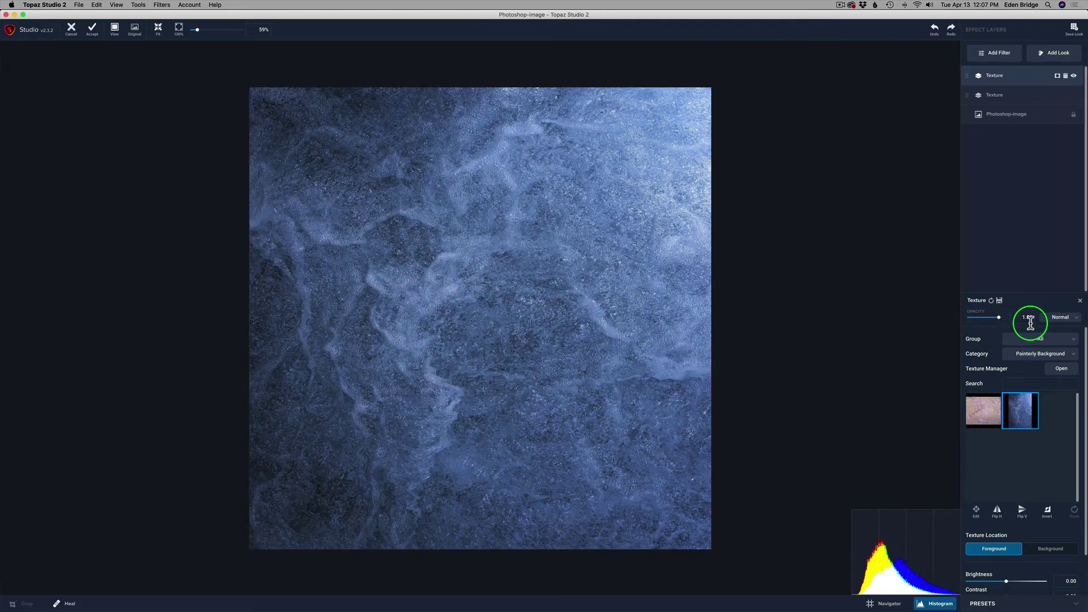
click(1030, 322)
click(1076, 319)
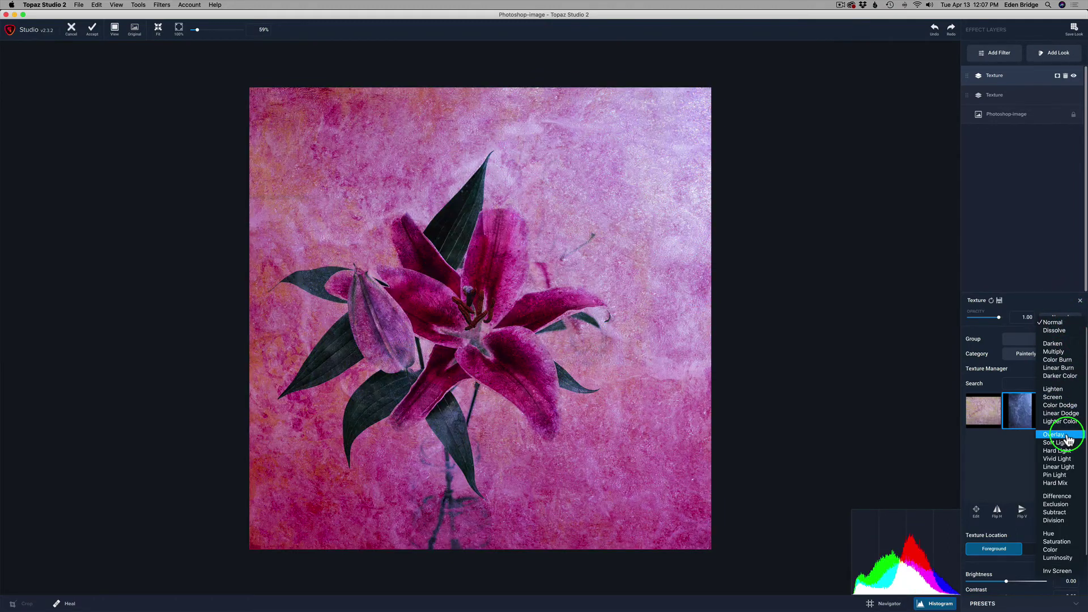
click(1067, 436)
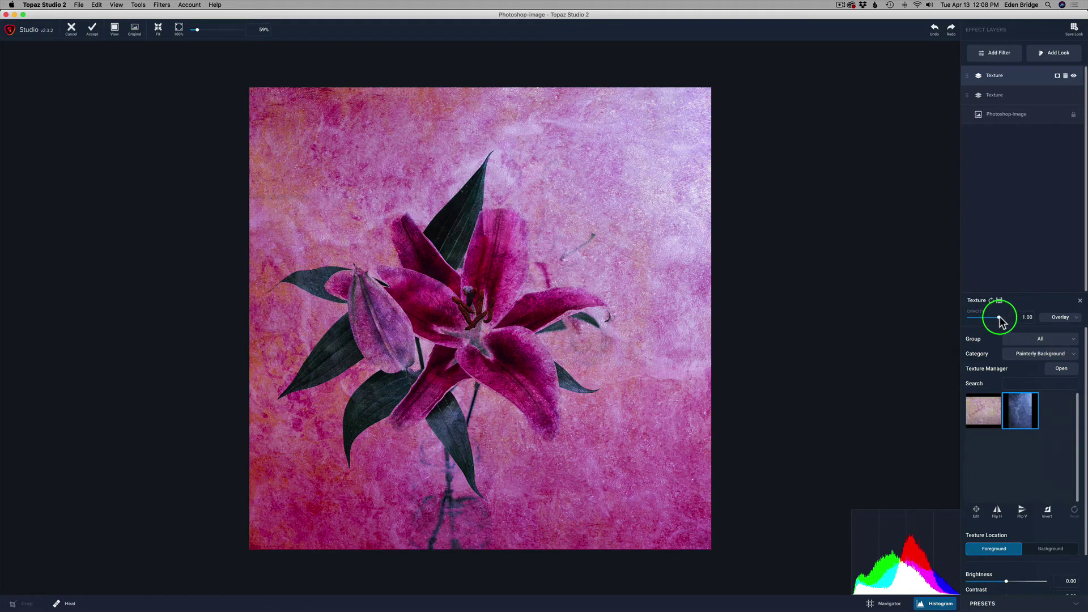
drag(1000, 320, 990, 322)
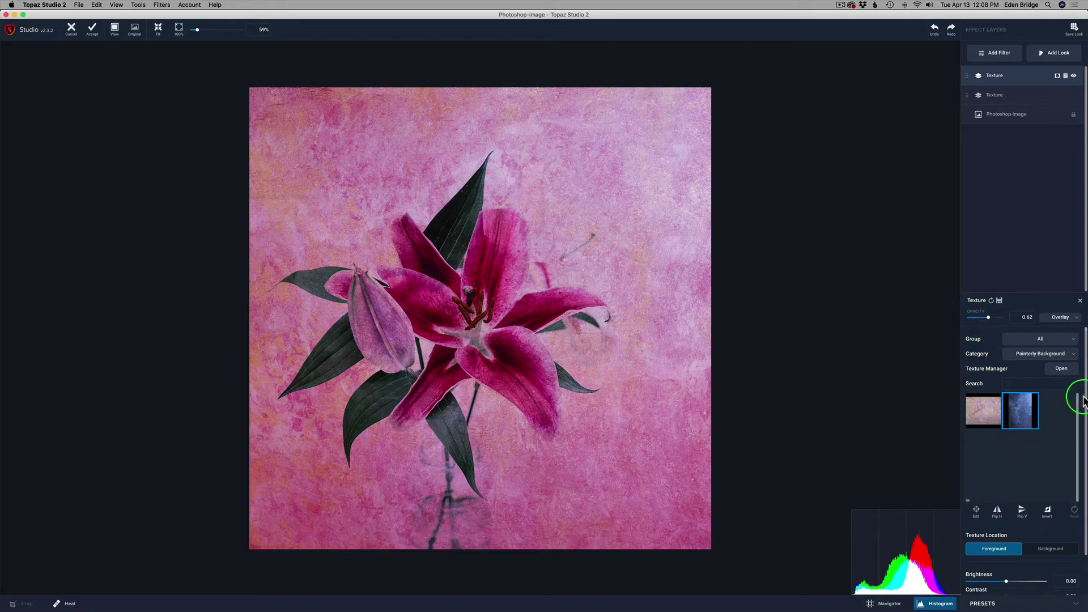
drag(1085, 399, 1081, 474)
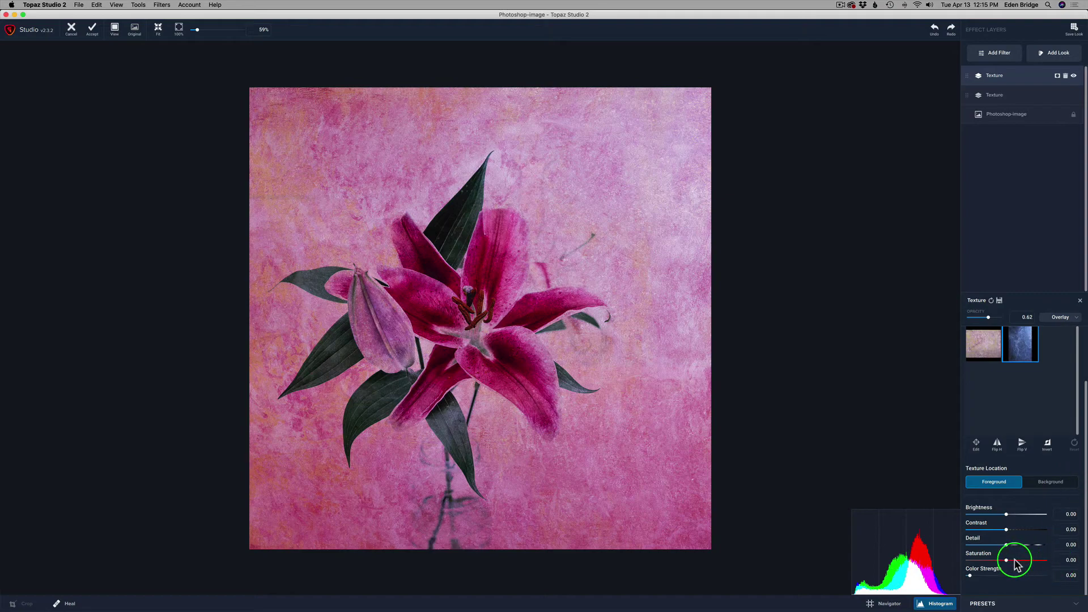
Step: Set the blue texture's Saturation to -1.00, Detail to -0.42 and Brightness to 0.07
click(1023, 340)
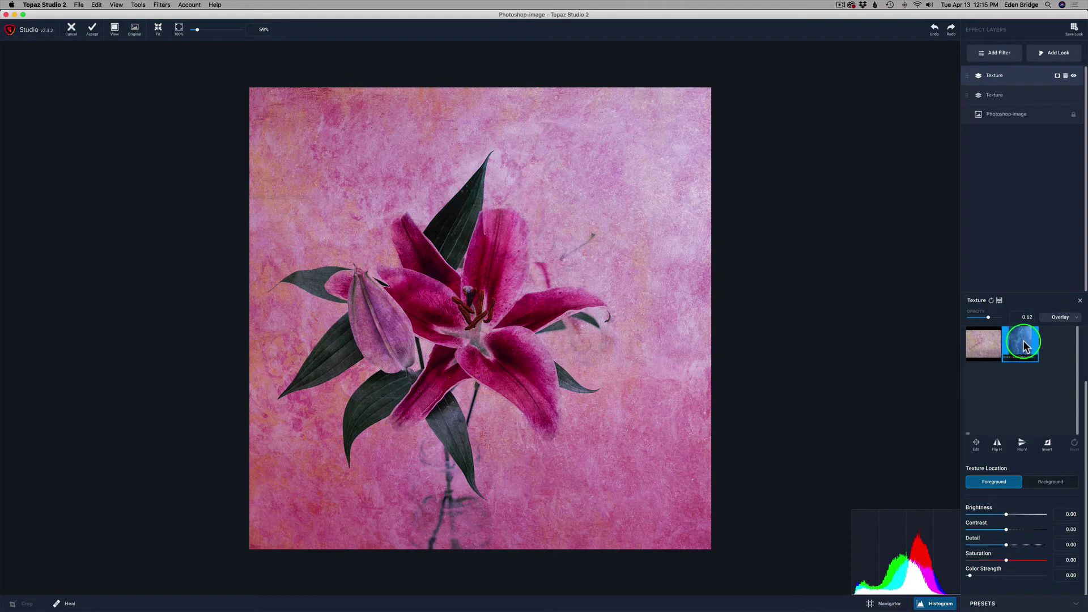
drag(1007, 563, 905, 563)
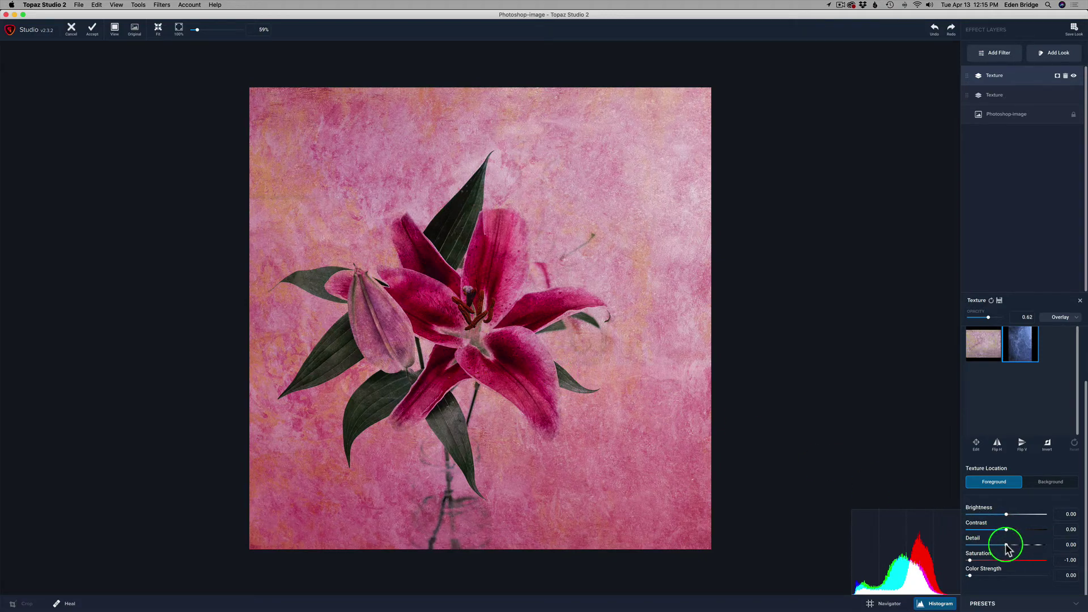
mouse_move(1006, 545)
mouse_down()
mouse_move(1042, 547)
mouse_move(916, 532)
mouse_move(992, 543)
mouse_up()
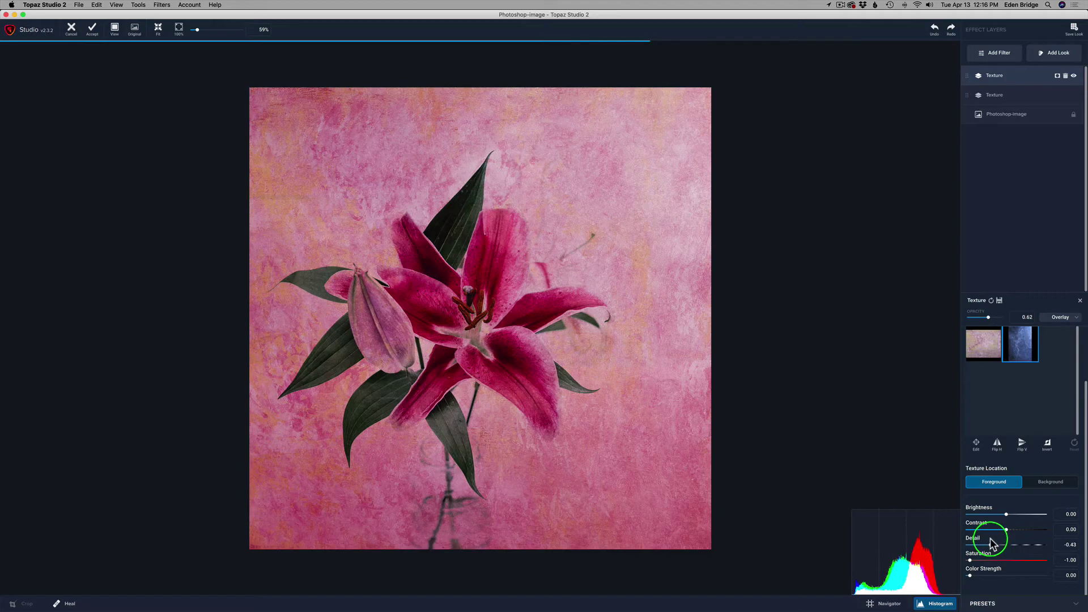
drag(991, 544, 992, 544)
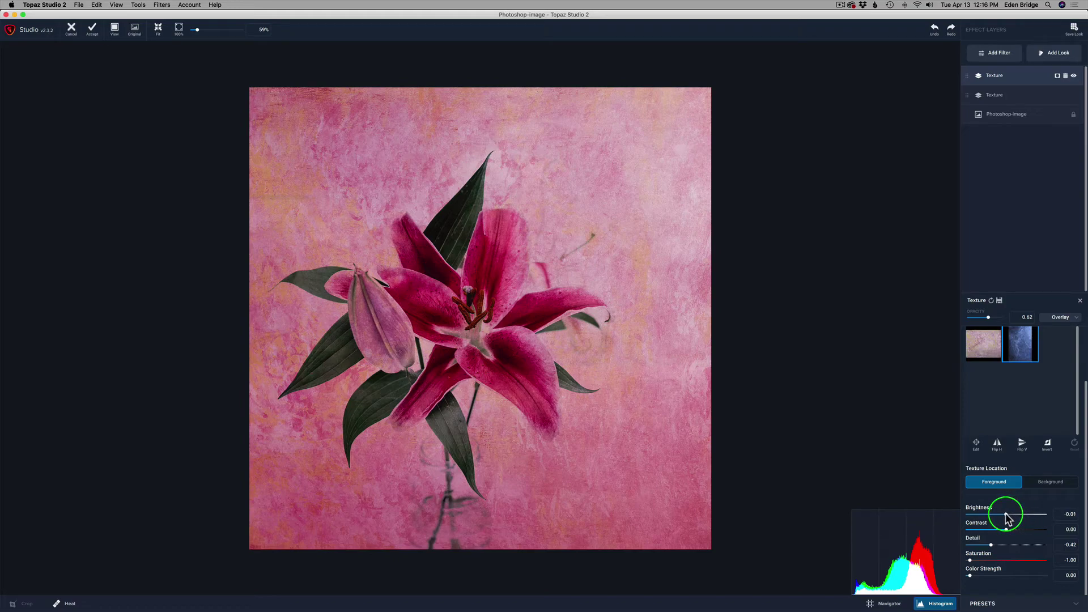
drag(1006, 517, 1012, 516)
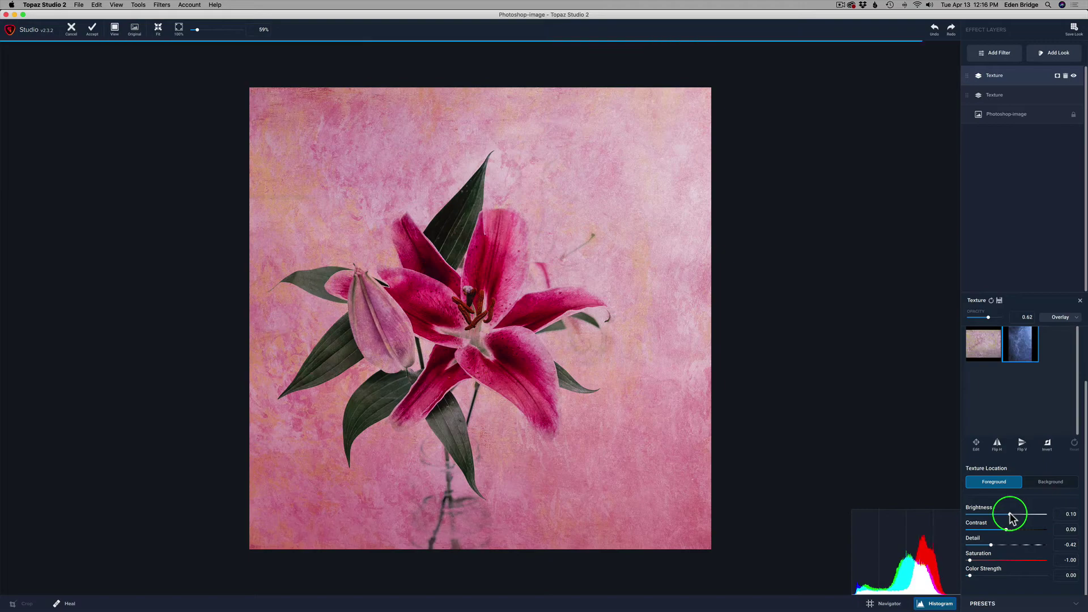
drag(1012, 517, 1010, 515)
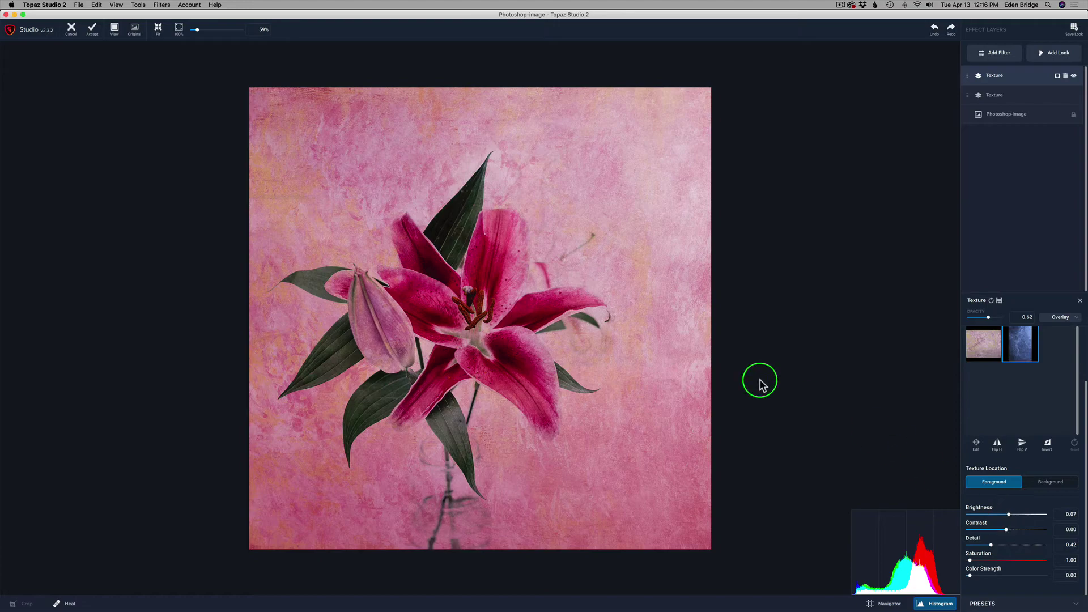
Step: Start editing the blue texture's placement and enlarge its frame well beyond the photo, shifting it over the flower
scroll(630, 163, down, 5)
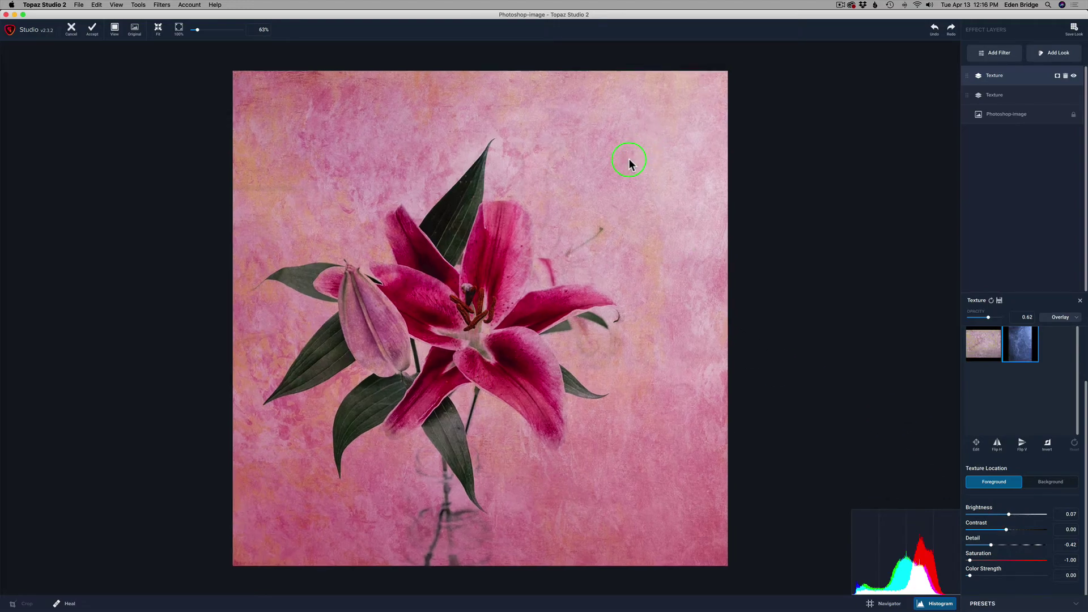
scroll(630, 161, down, 1)
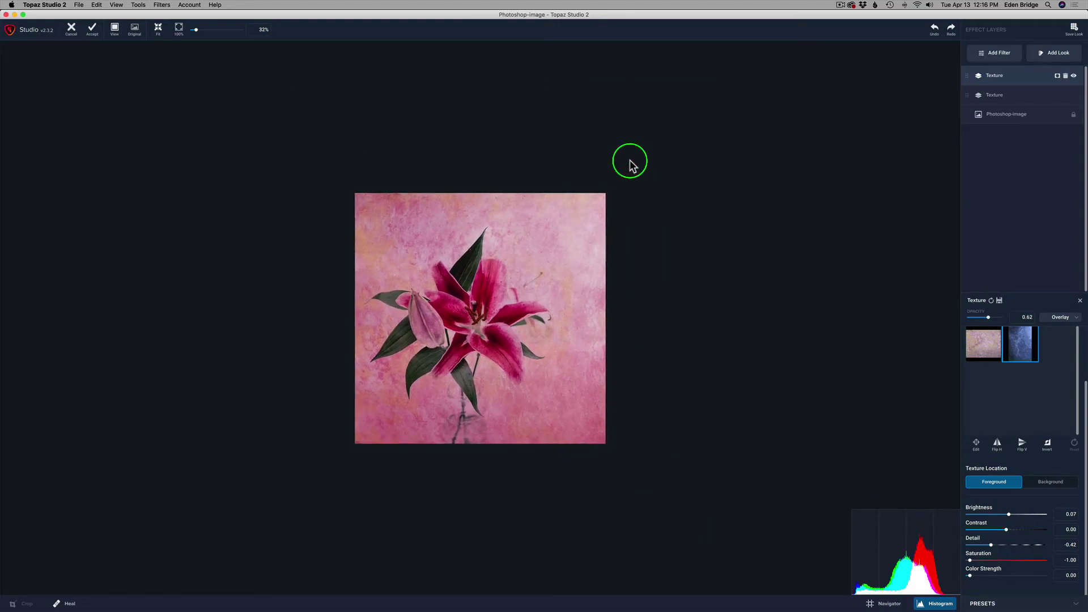
click(976, 444)
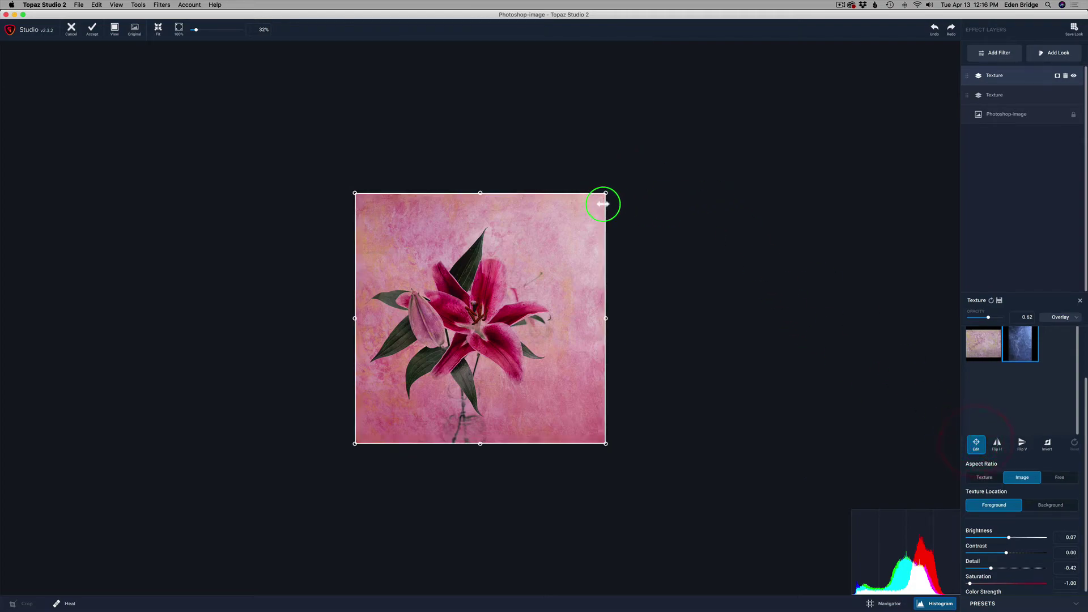
drag(605, 192, 741, 102)
drag(682, 284, 670, 320)
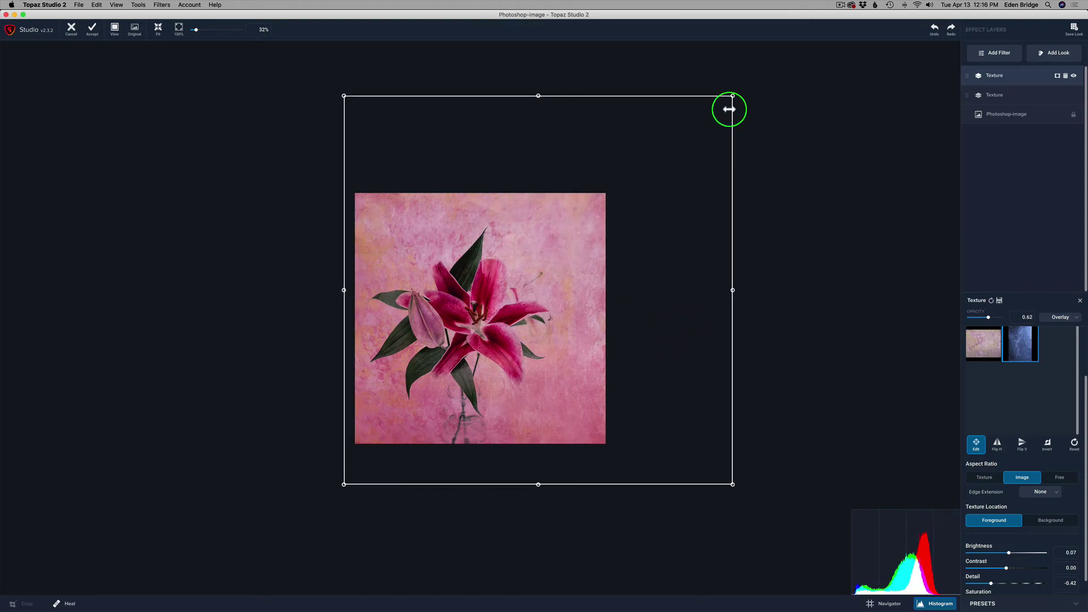
Step: Move and shrink the blue texture's frame back to the edges of the photo
drag(539, 485, 522, 409)
drag(696, 132, 696, 132)
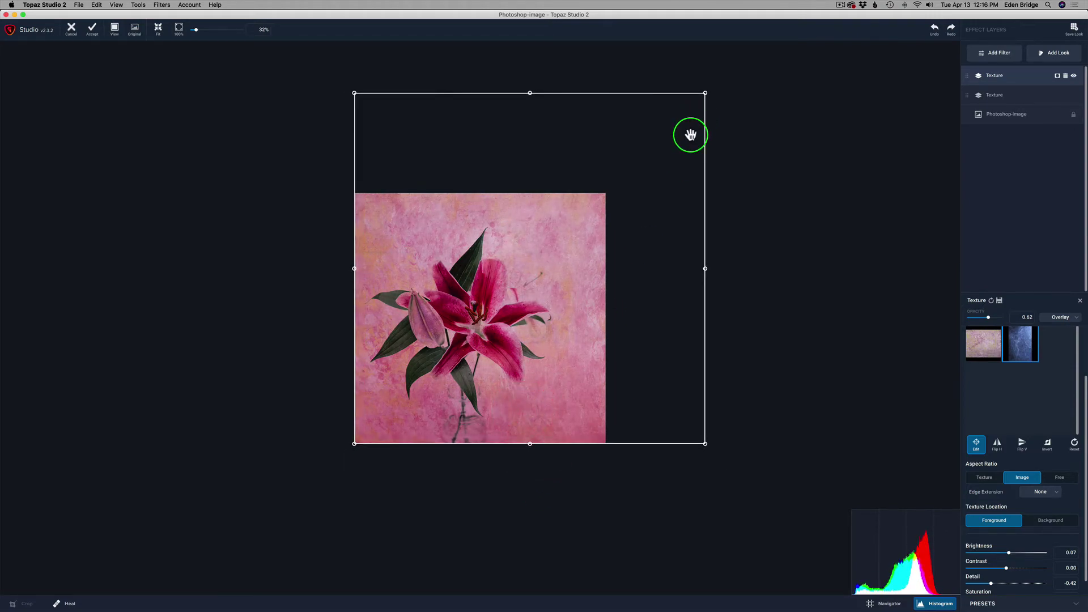
drag(704, 93, 606, 179)
drag(559, 212, 571, 261)
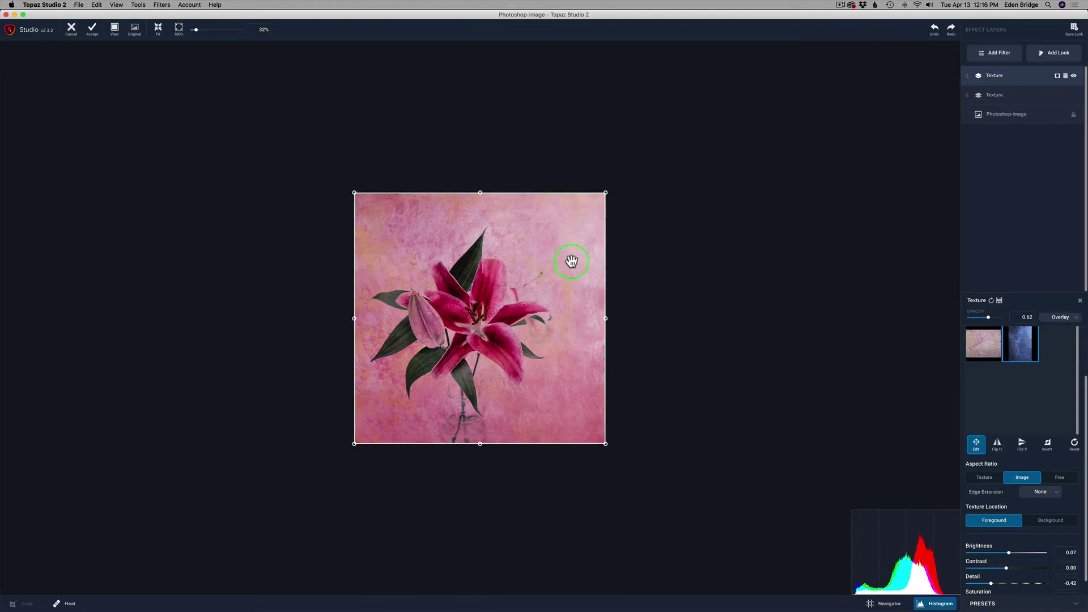
Step: Enlarge the blue texture to about one and a half times the photo's width, reposition it to cover the whole photo, and finish placement editing
drag(600, 188, 701, 124)
click(1037, 334)
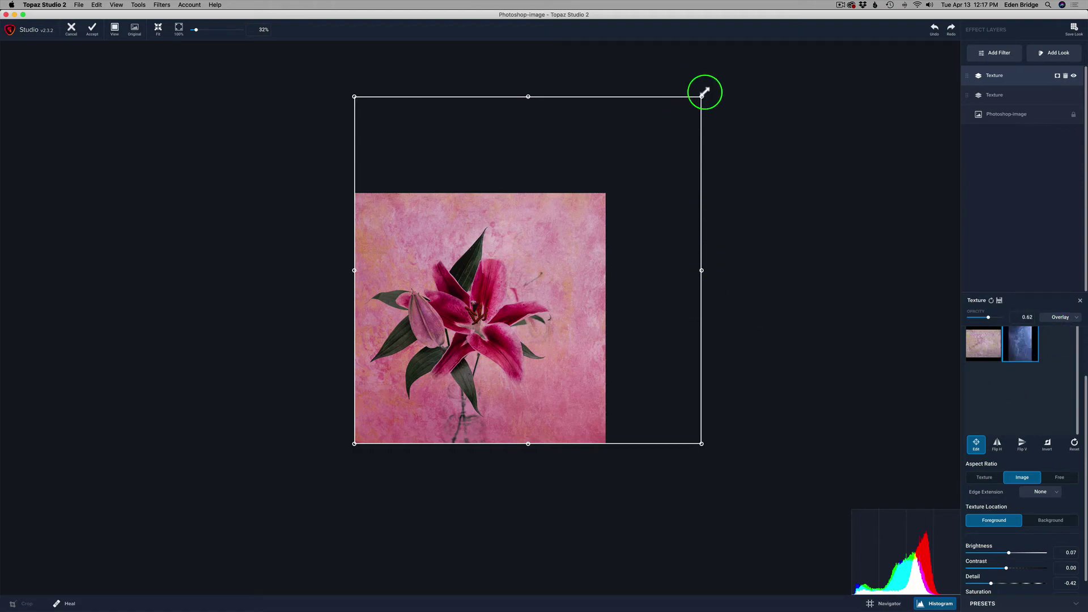
drag(700, 96, 730, 78)
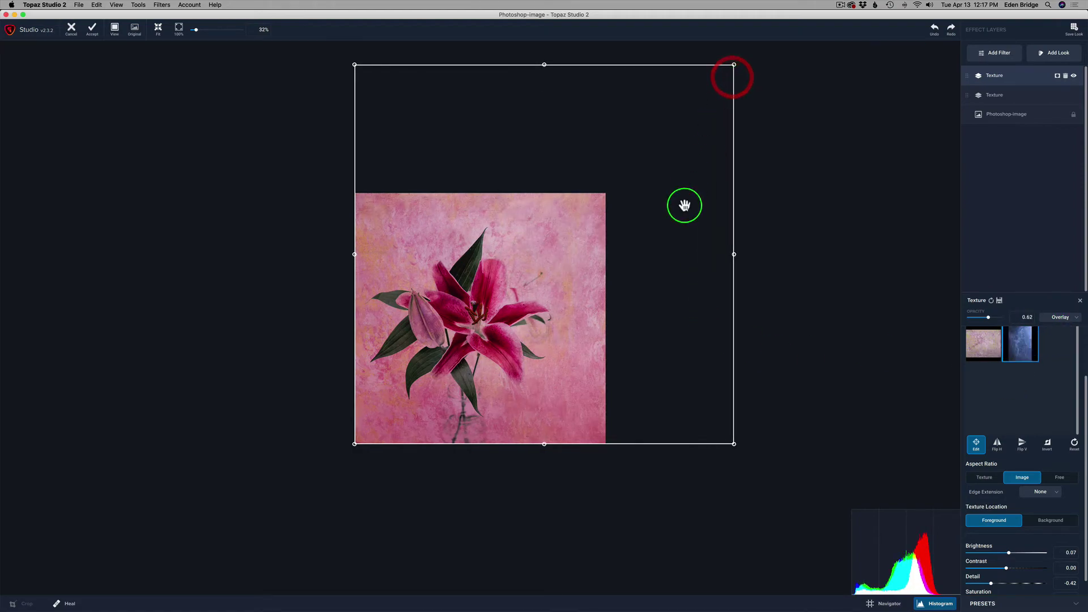
drag(685, 204, 663, 221)
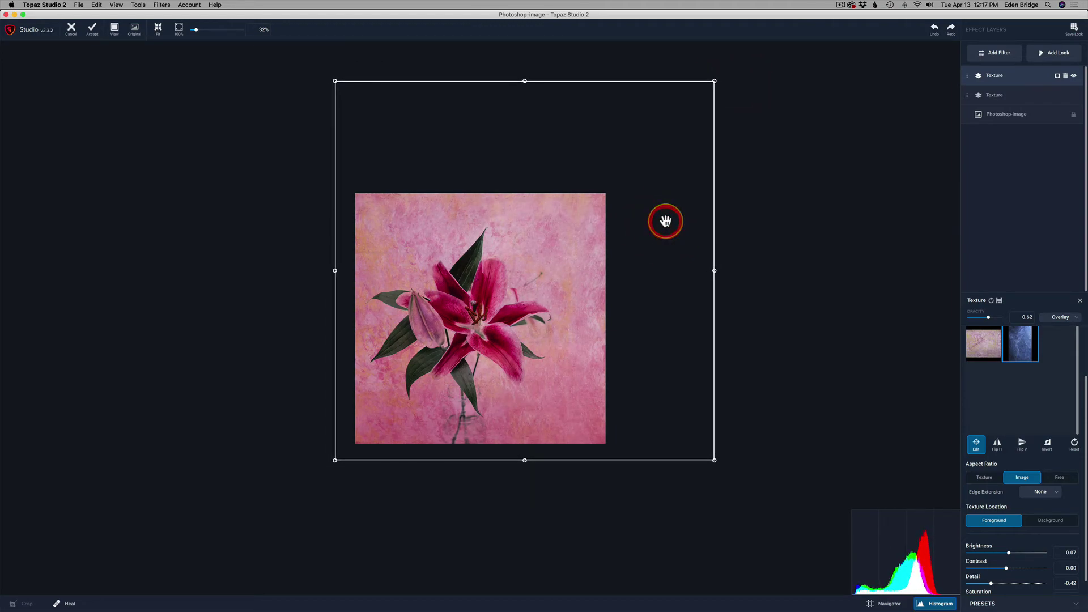
drag(434, 219, 435, 219)
drag(548, 226, 516, 285)
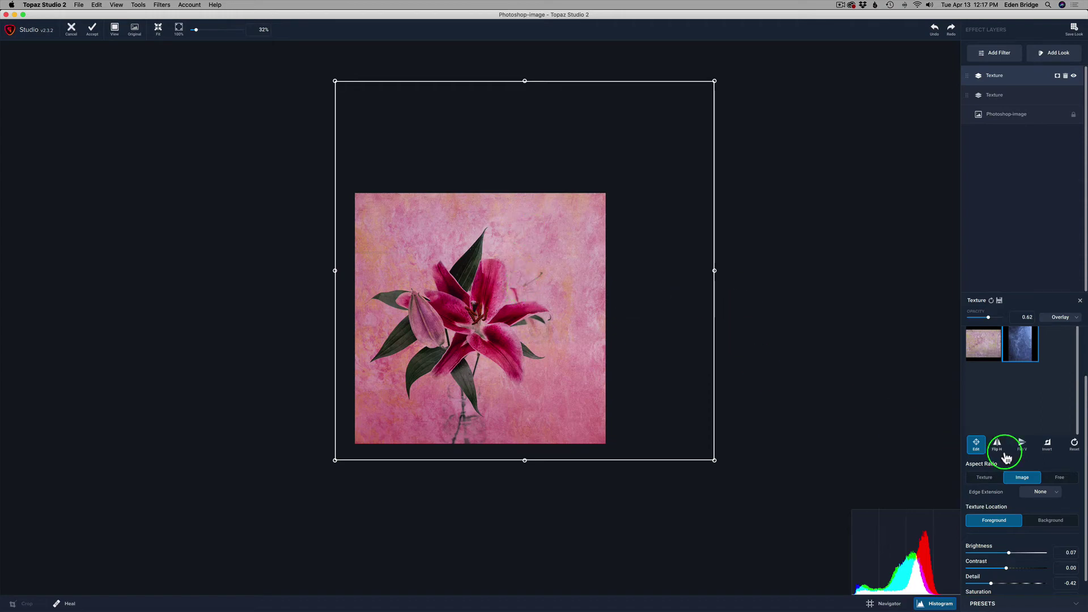
drag(982, 453, 979, 449)
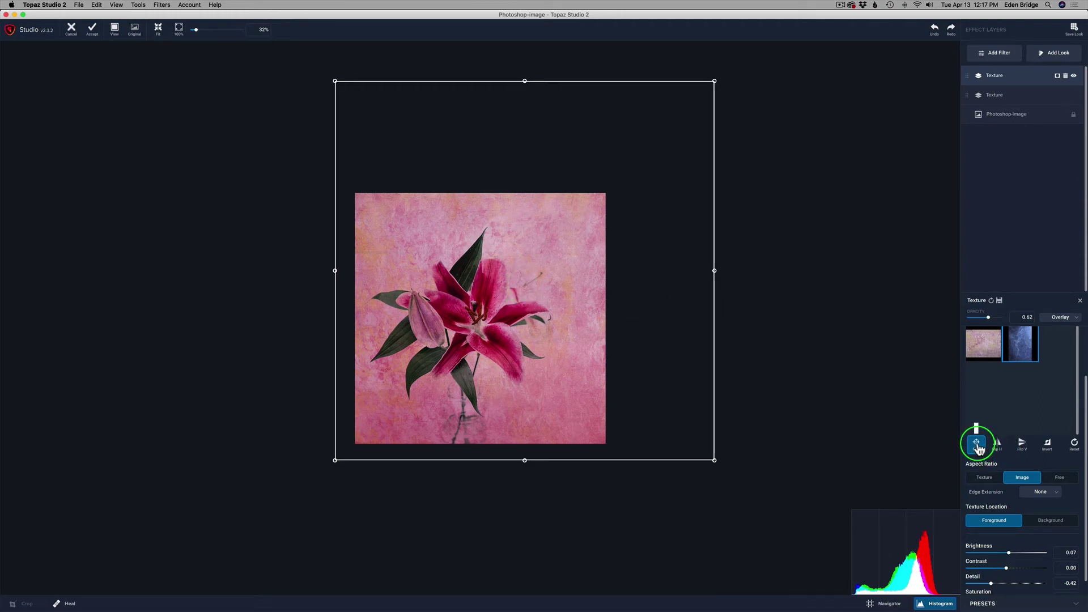
click(978, 445)
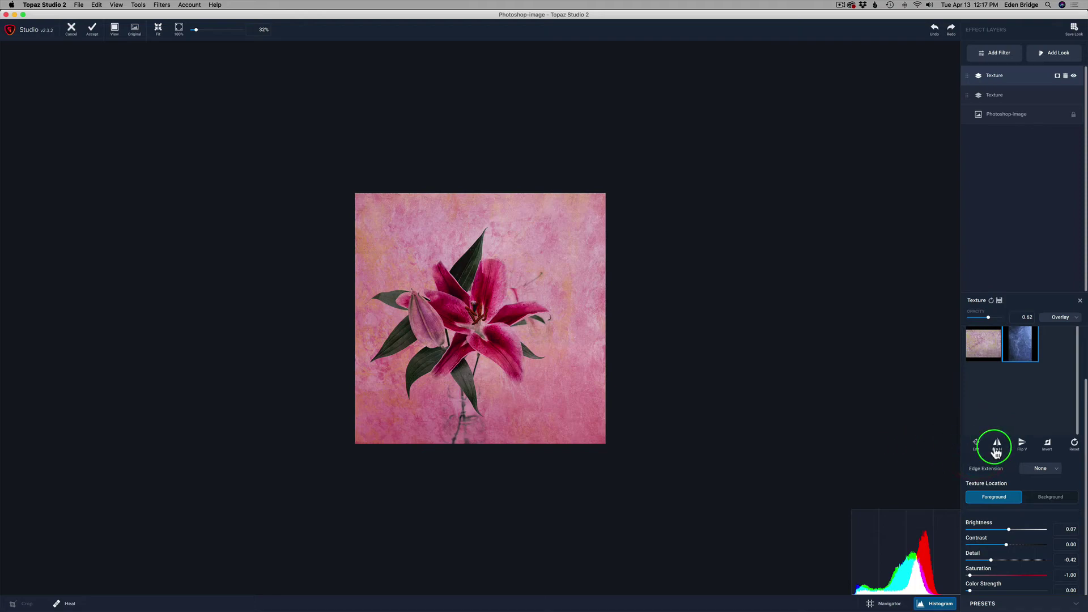
drag(995, 451, 1023, 449)
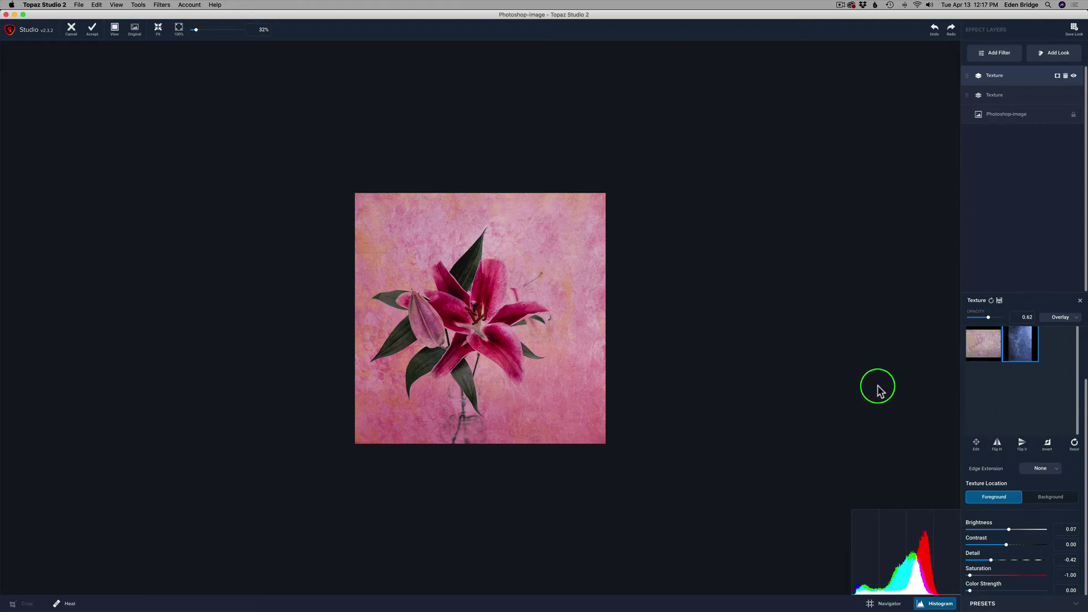
scroll(531, 319, up, 3)
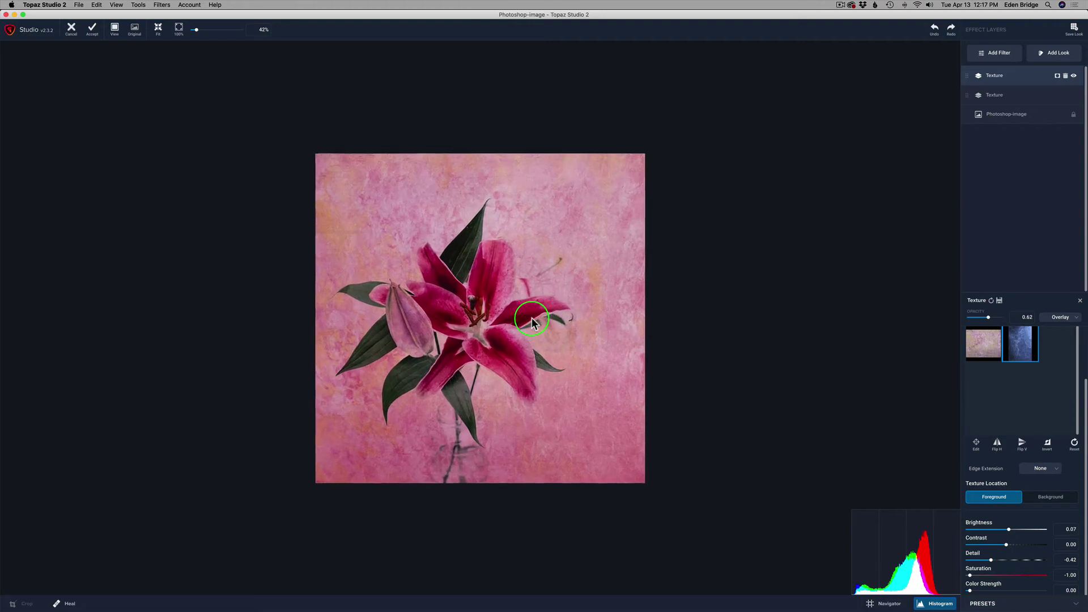
scroll(532, 322, up, 3)
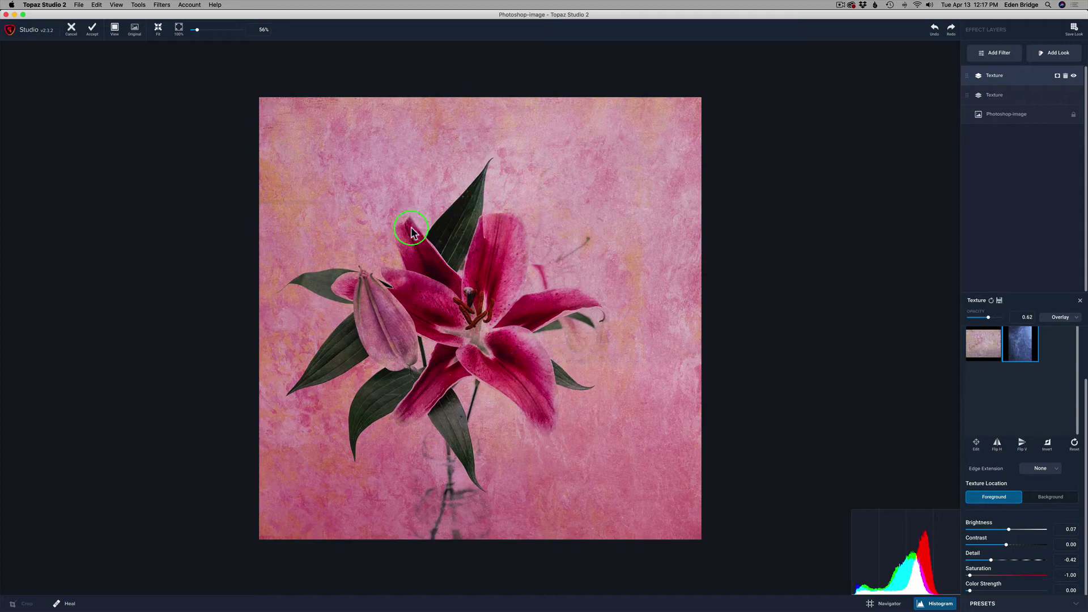
key(backslash)
click(849, 252)
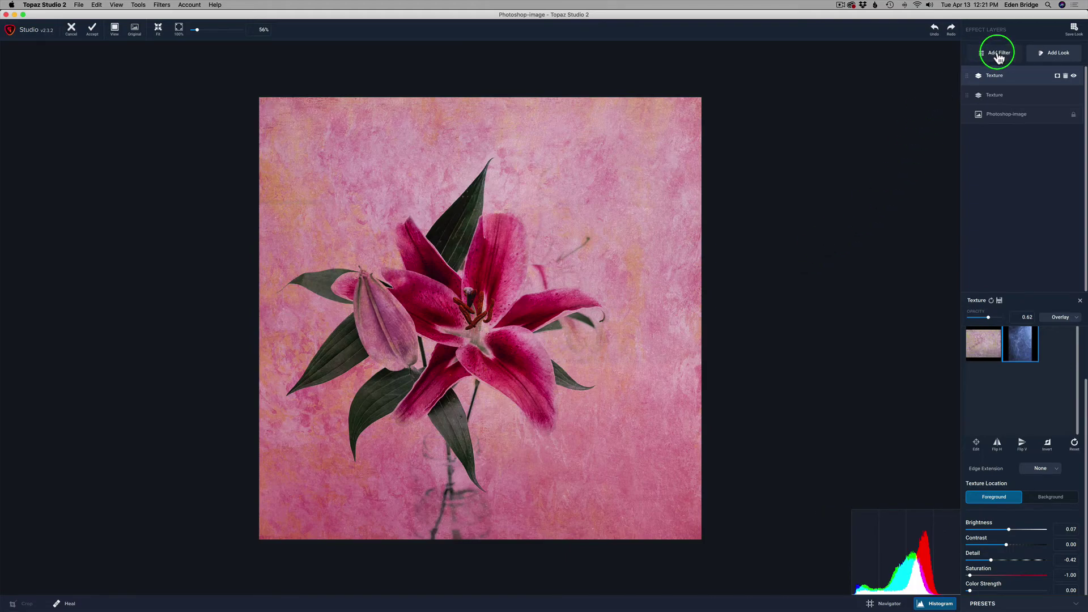
Step: Add a third Texture filter and apply the first border from the Borders group
click(998, 55)
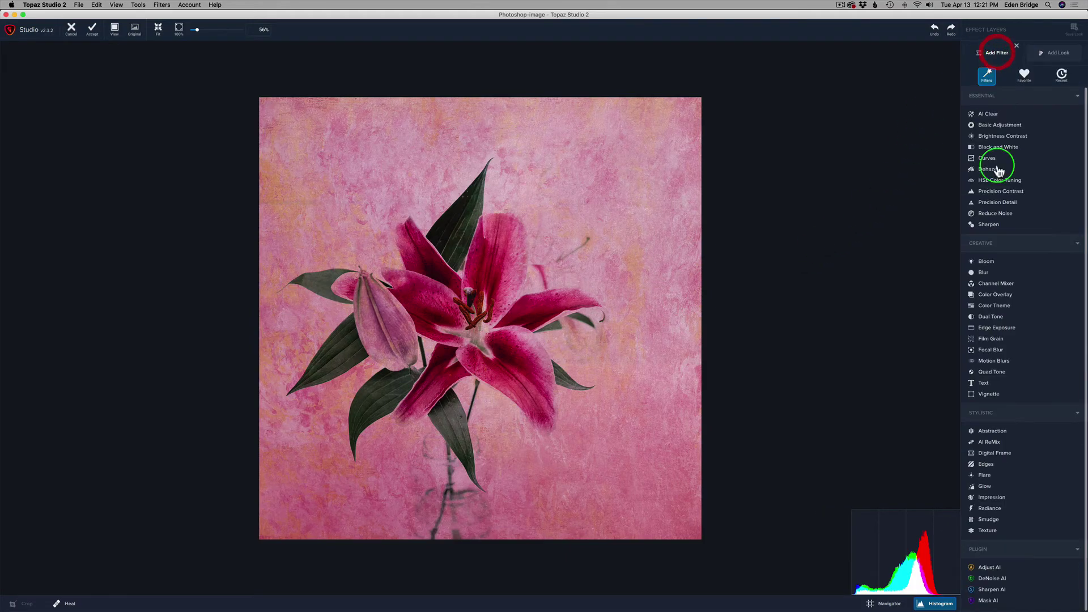
click(974, 531)
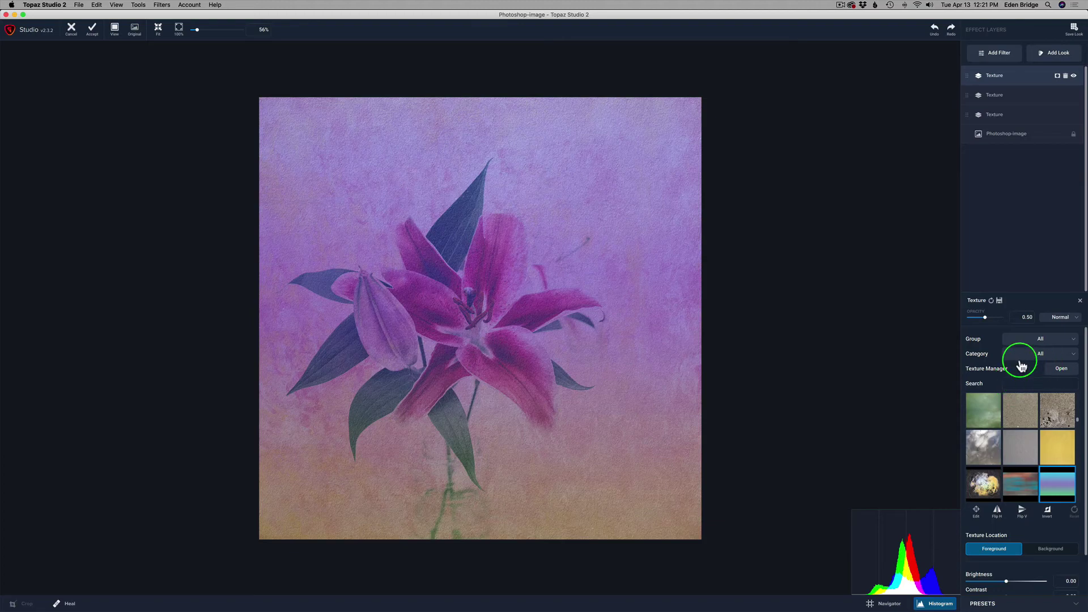
click(1052, 355)
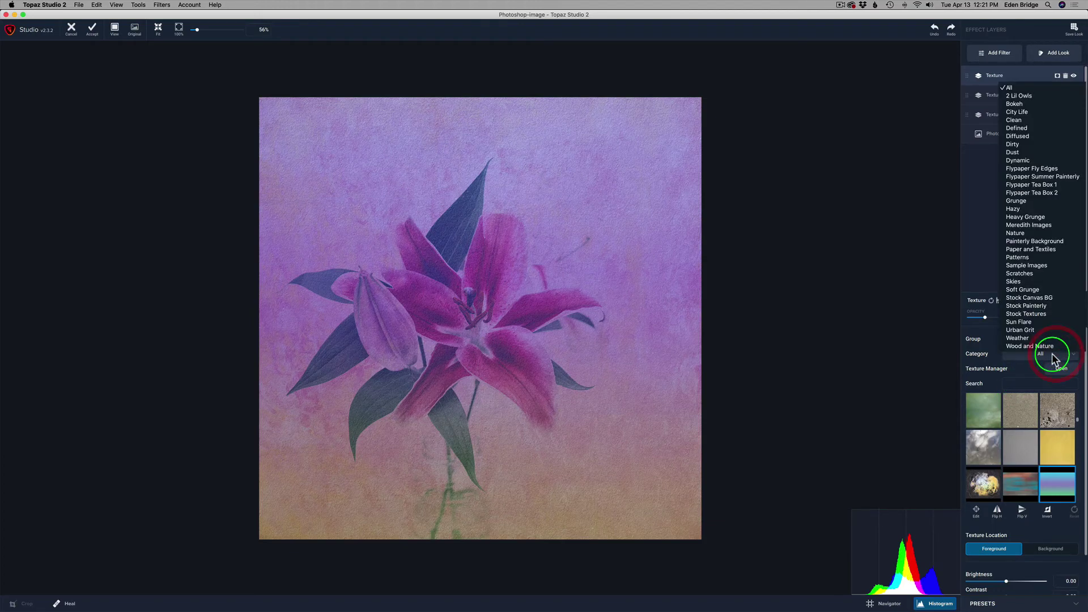
click(983, 335)
click(1046, 341)
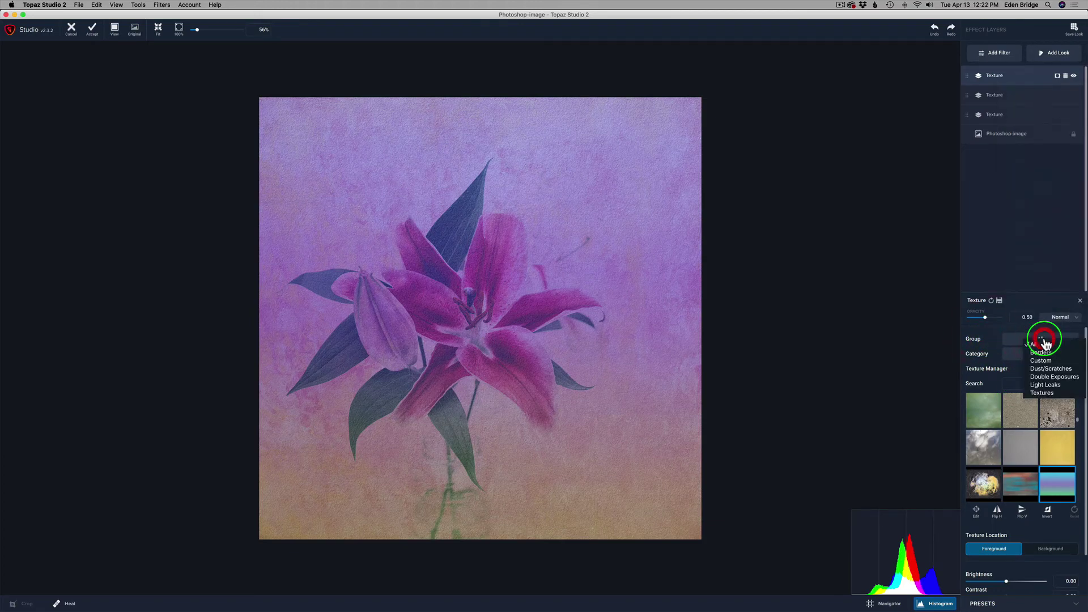
click(1047, 355)
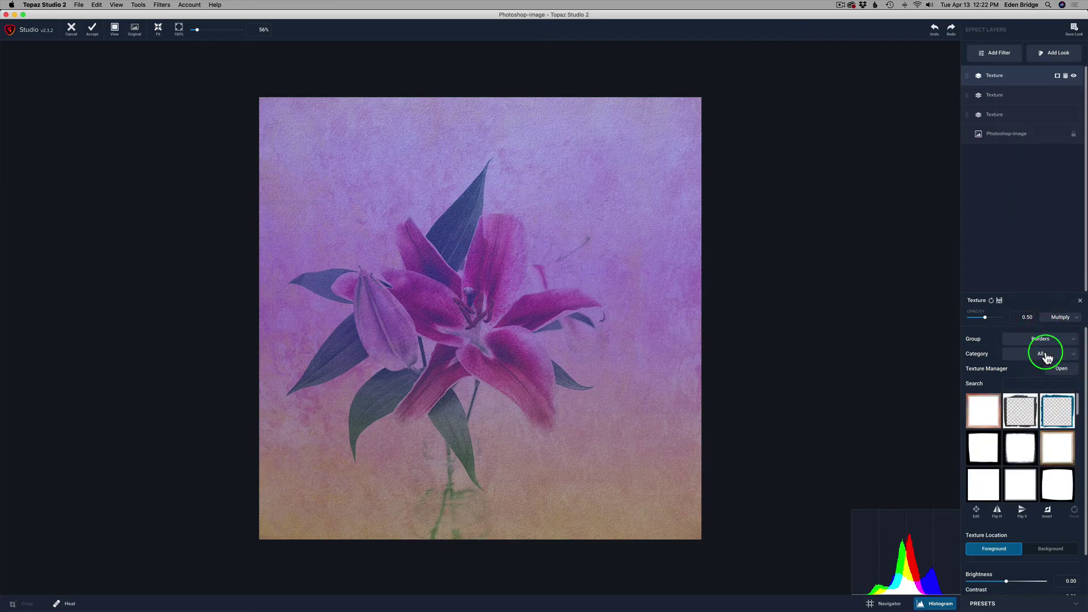
click(987, 409)
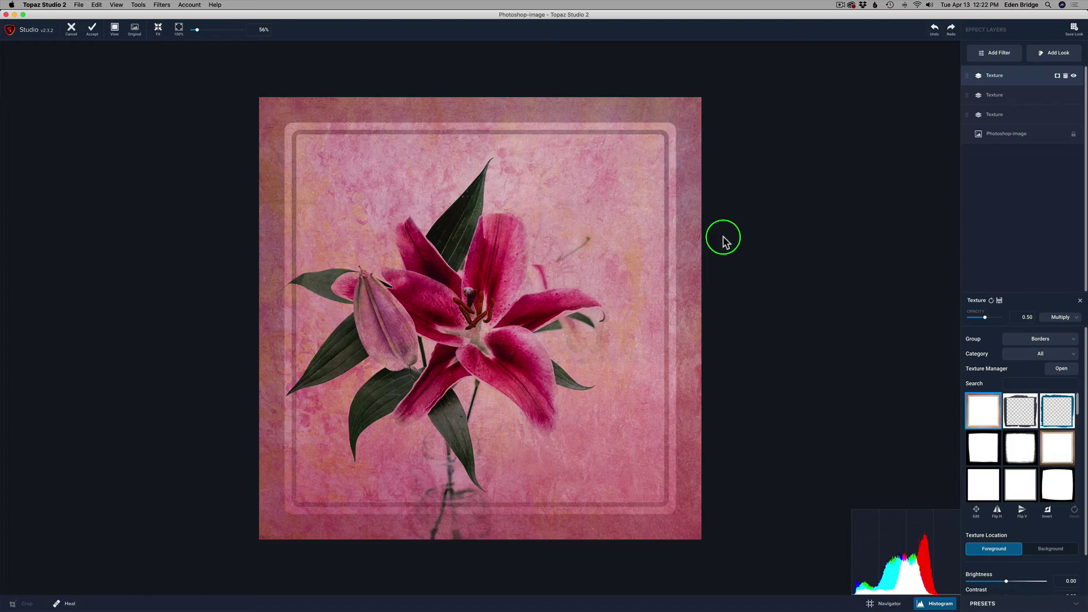
Step: Enlarge the border slightly beyond the photo's edges to make the visible frame thinner, and center it over the photo
click(976, 512)
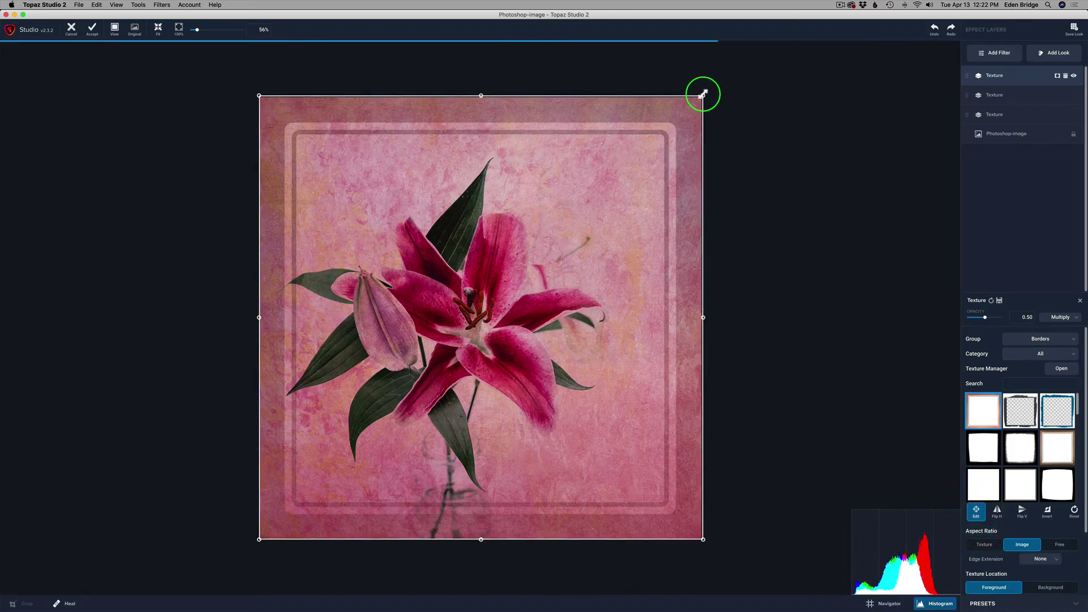
drag(702, 94, 718, 82)
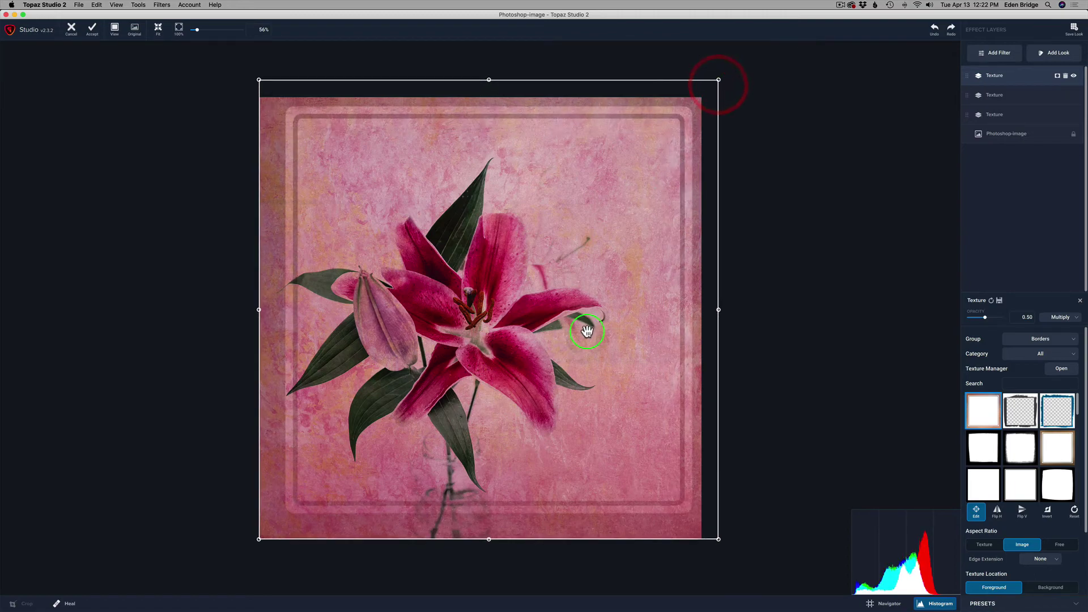
drag(587, 331, 582, 352)
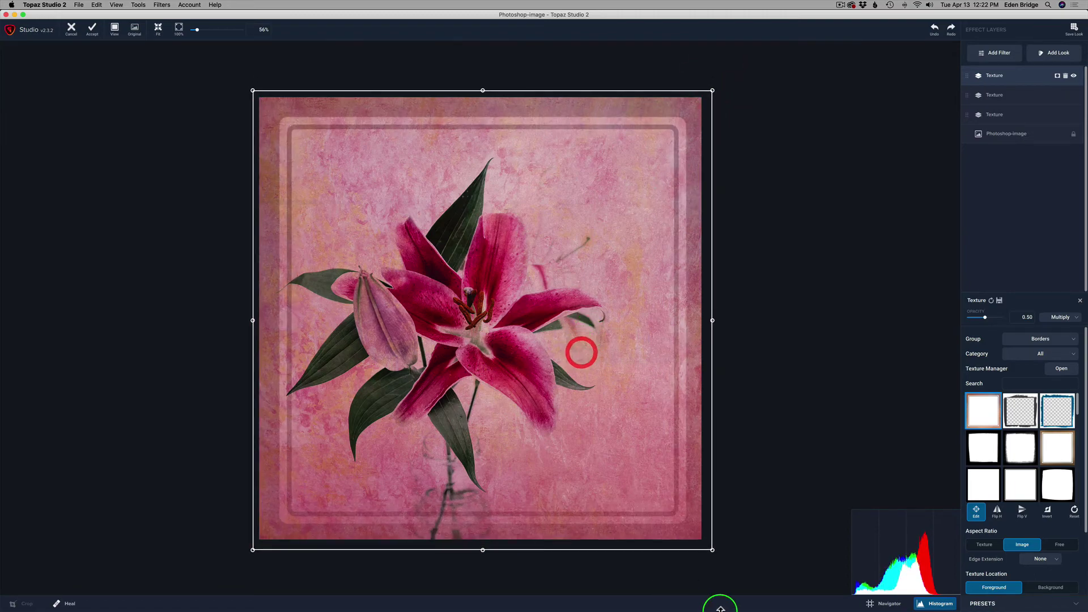
drag(705, 549, 718, 556)
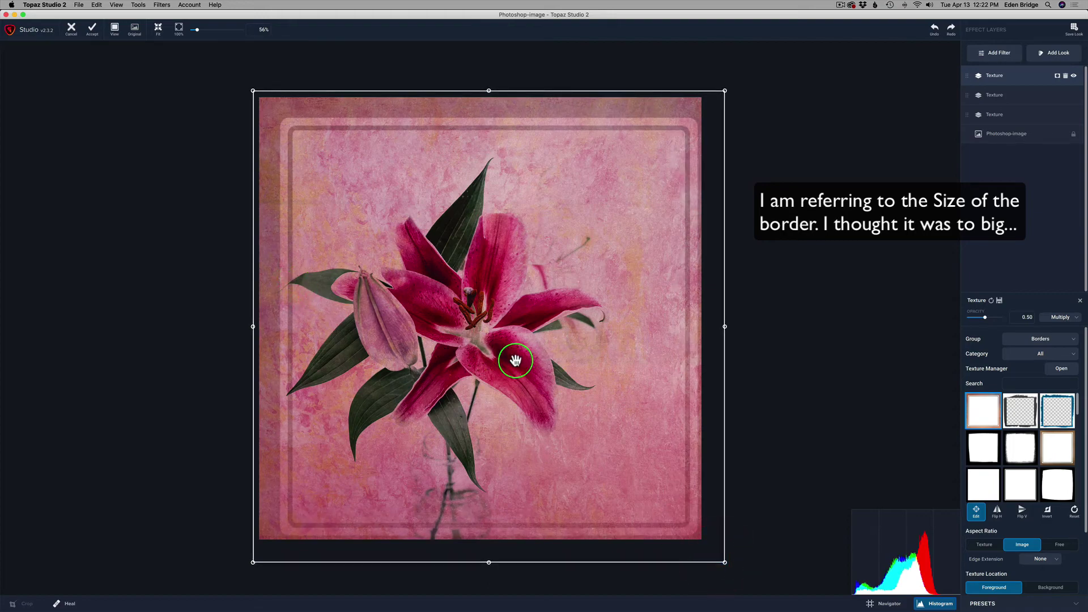
drag(515, 360, 508, 361)
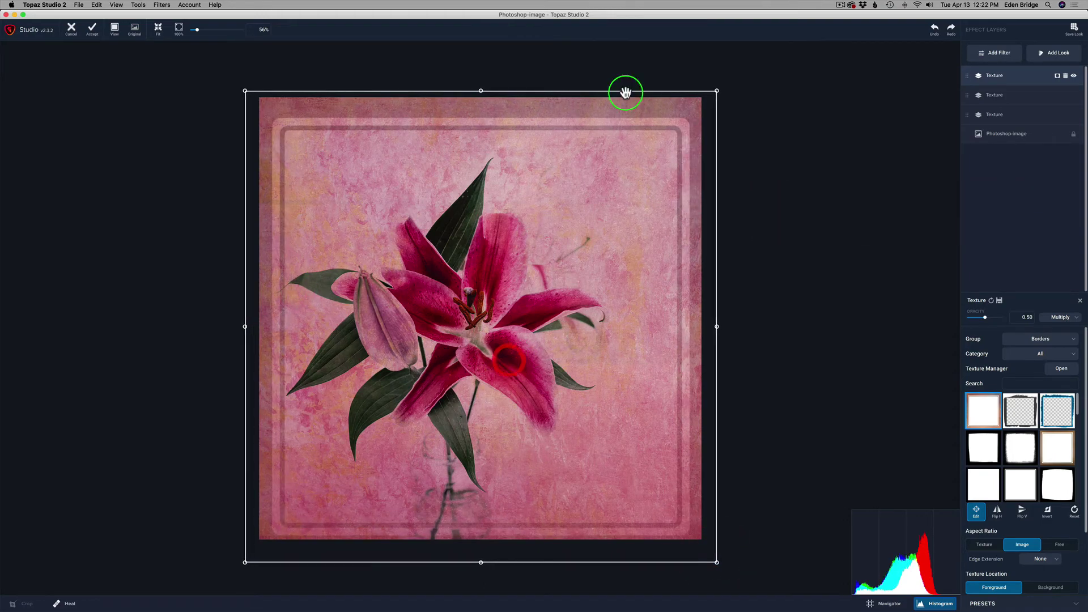
drag(716, 90, 721, 86)
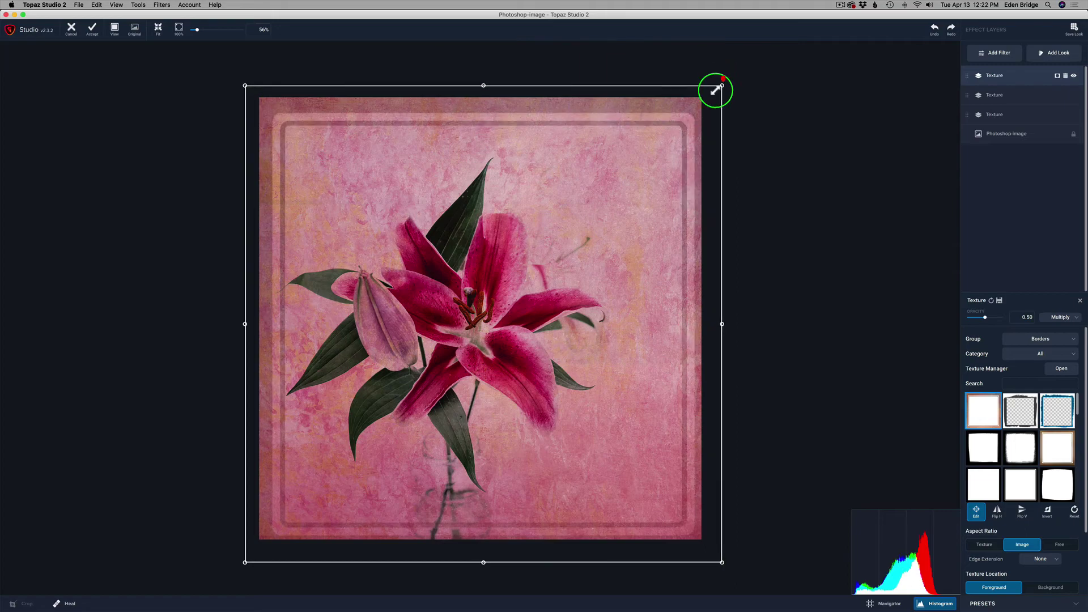
drag(637, 167, 634, 164)
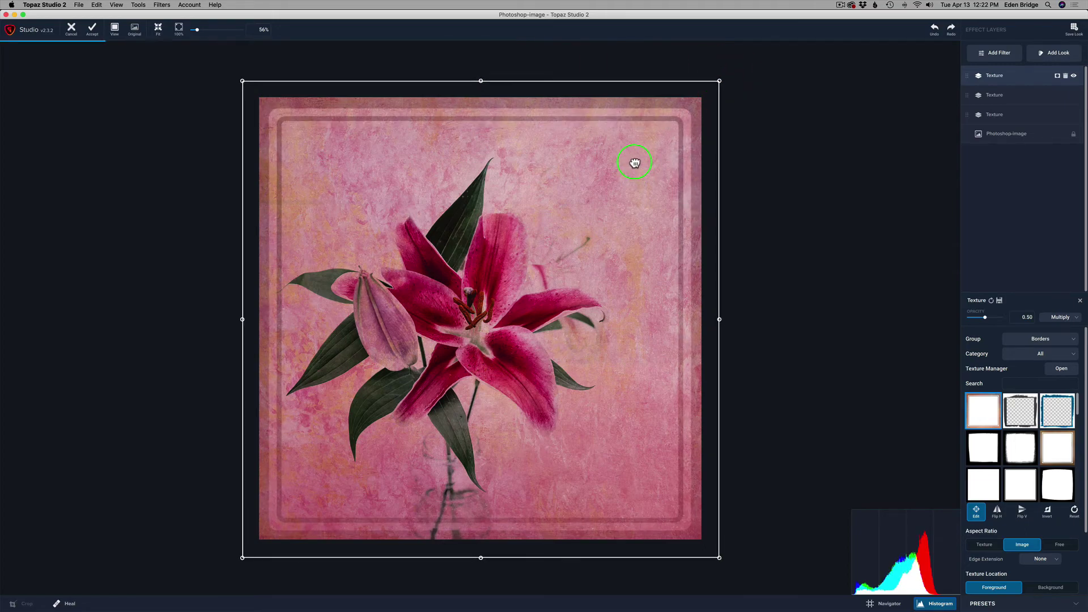
Step: Finish positioning the border over the photo and raise its opacity to 0.85
drag(635, 163, 635, 162)
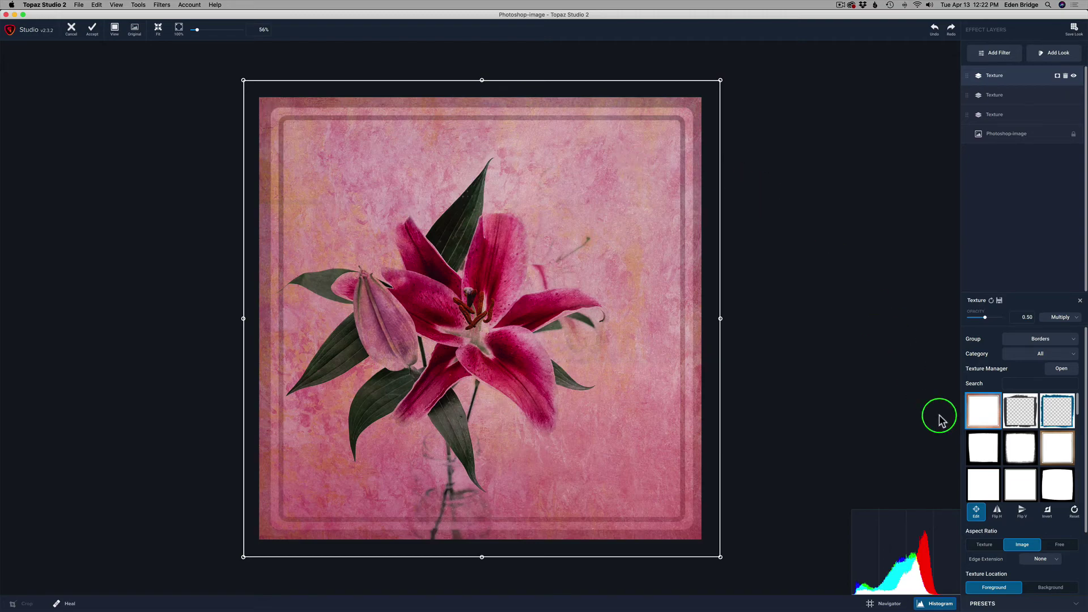
click(976, 509)
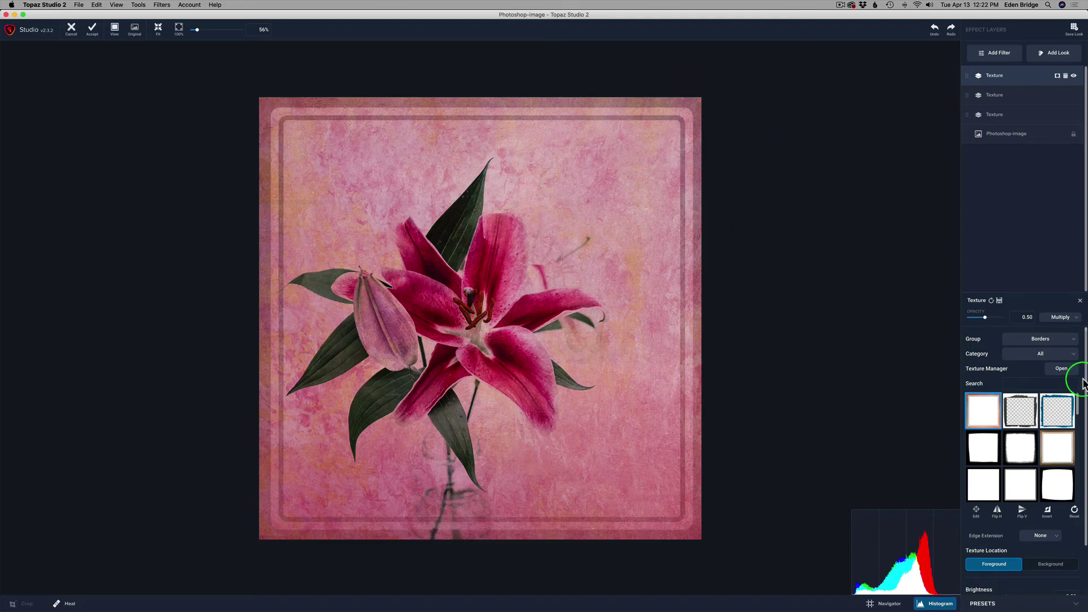
drag(1084, 383, 1084, 453)
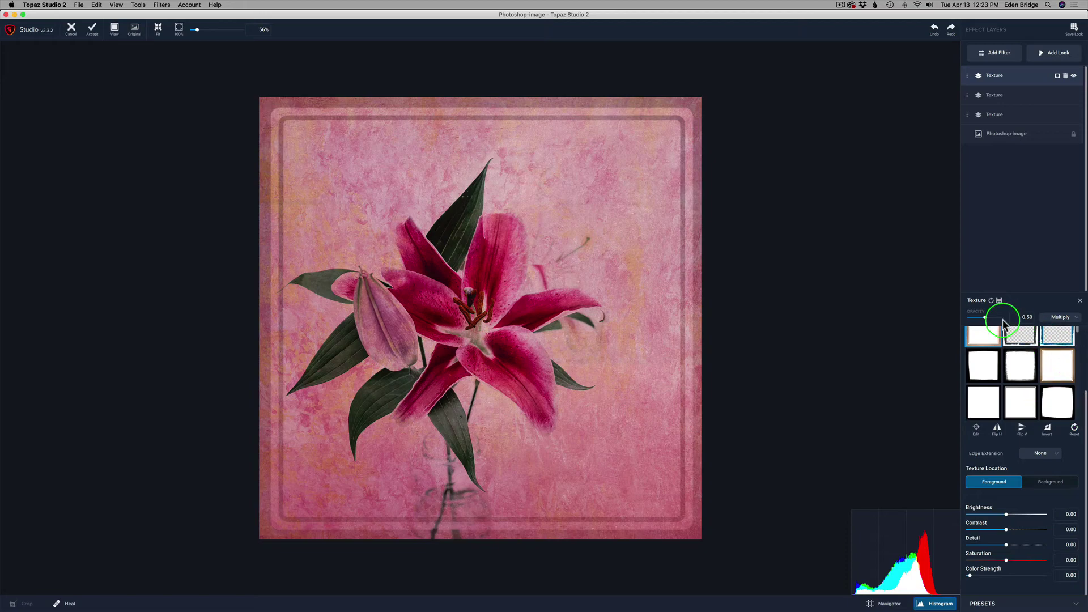
drag(985, 320, 994, 320)
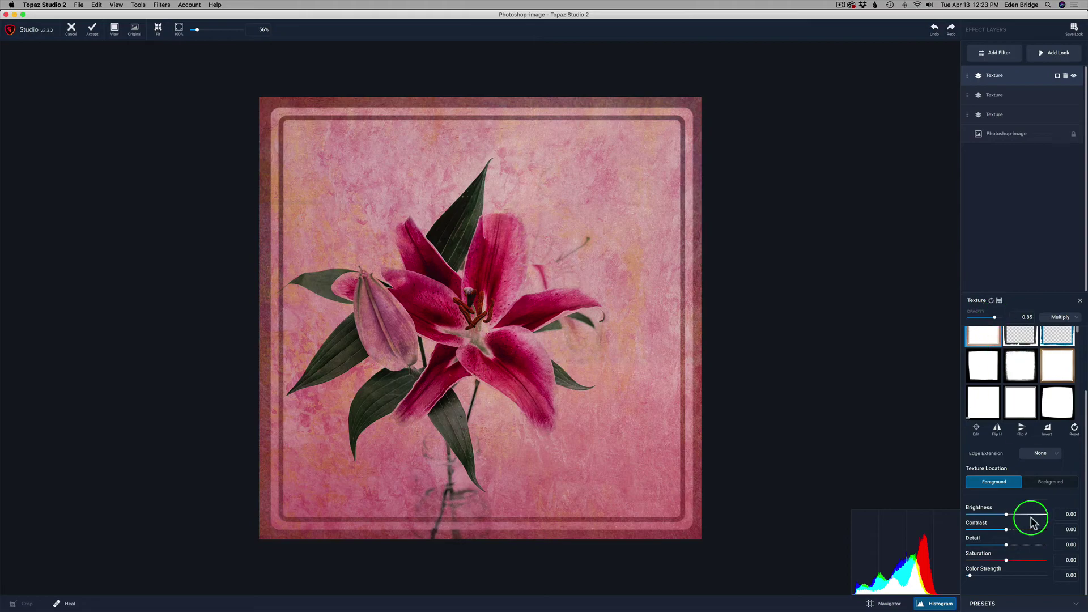
Step: Set the border texture's brightness to 0.25 and its saturation to -1.00
click(1006, 514)
drag(1006, 516, 1018, 518)
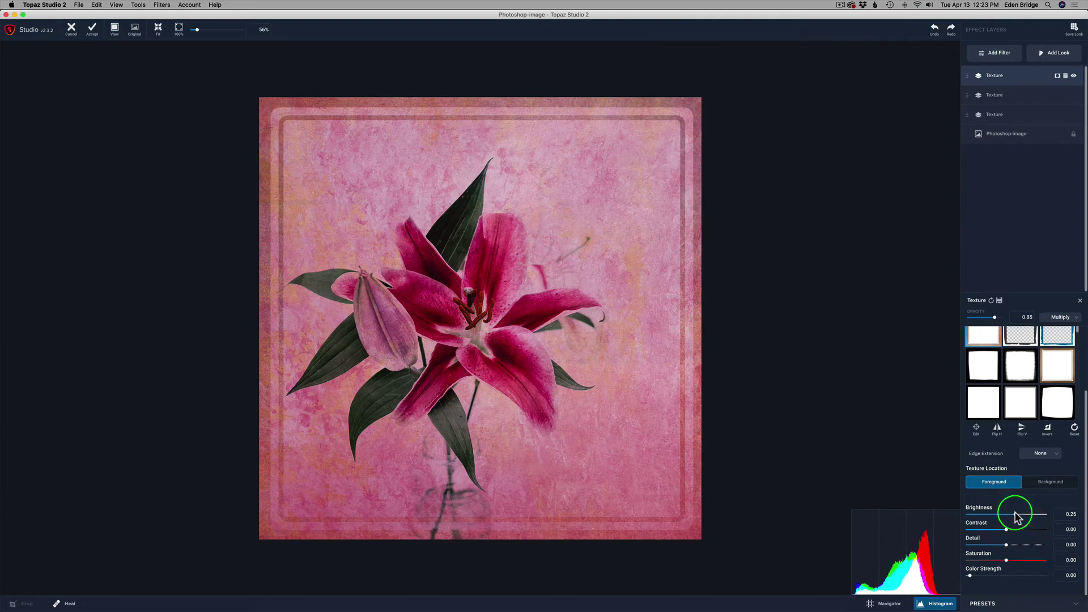
click(1006, 561)
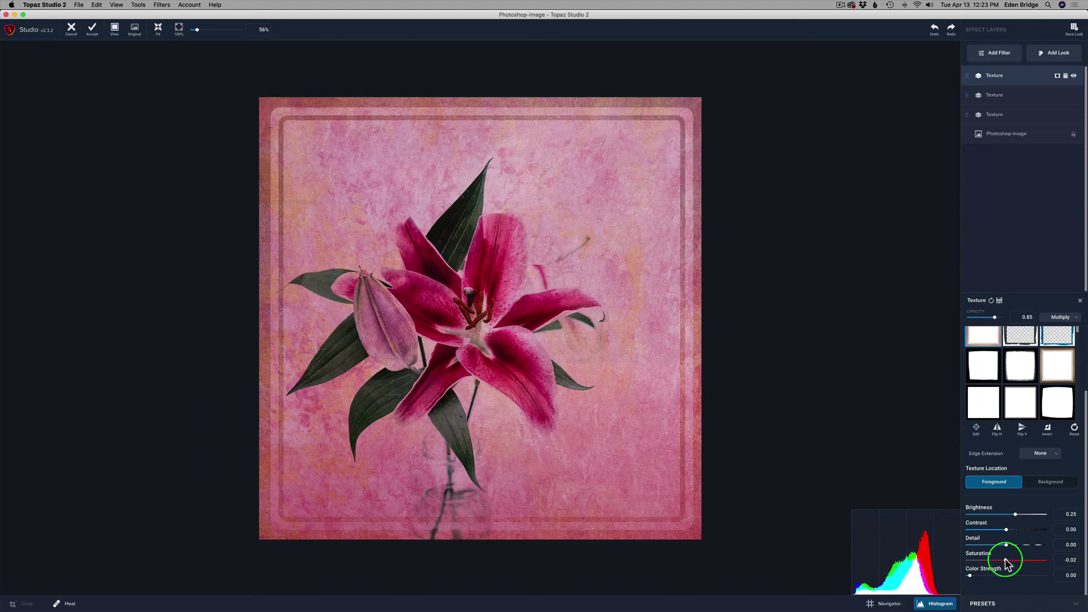
drag(1007, 561, 1084, 569)
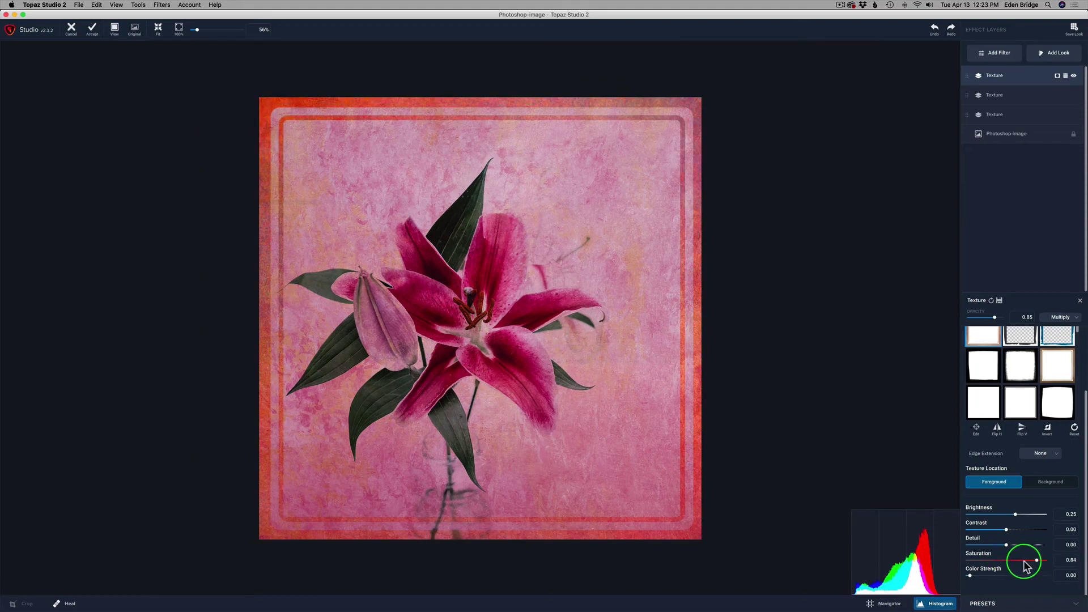
drag(1078, 571, 881, 555)
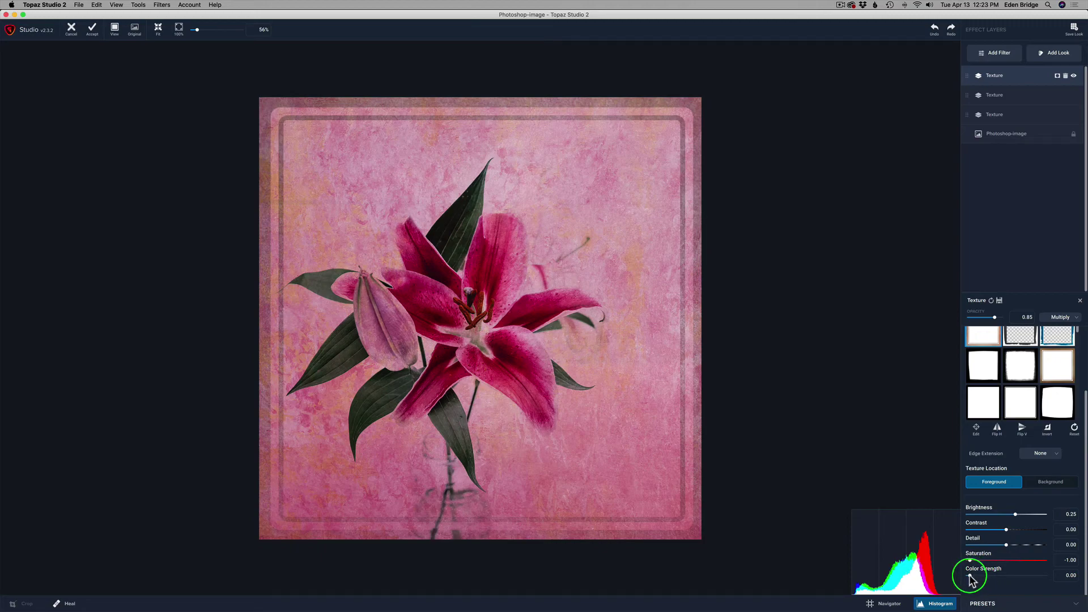
Step: Tint the border texture with a color strength of 0.49 and a color value of 0.98
drag(970, 579, 1013, 578)
click(1013, 578)
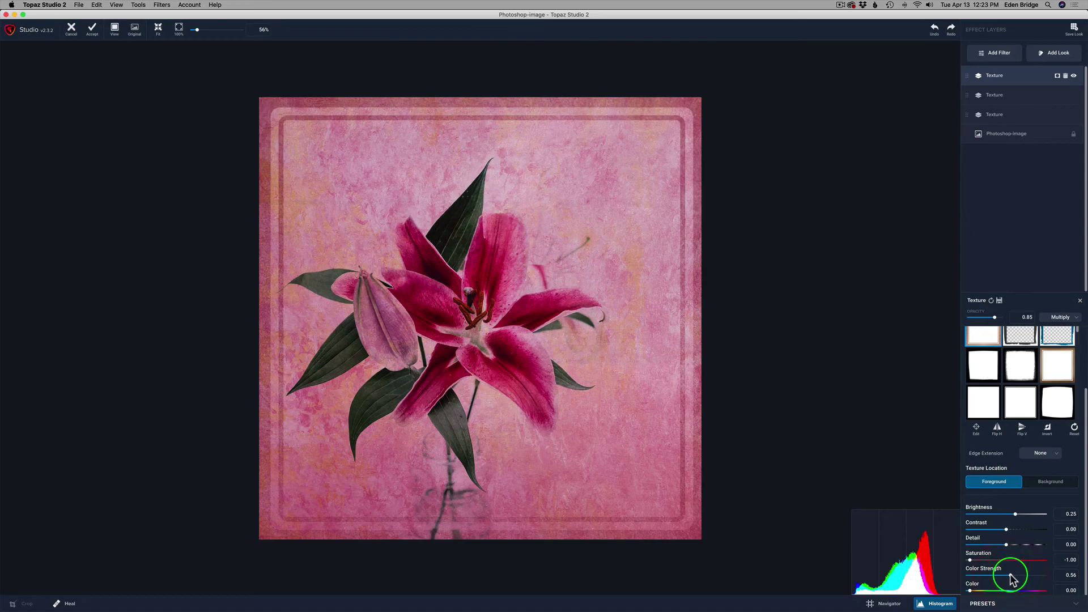
click(971, 591)
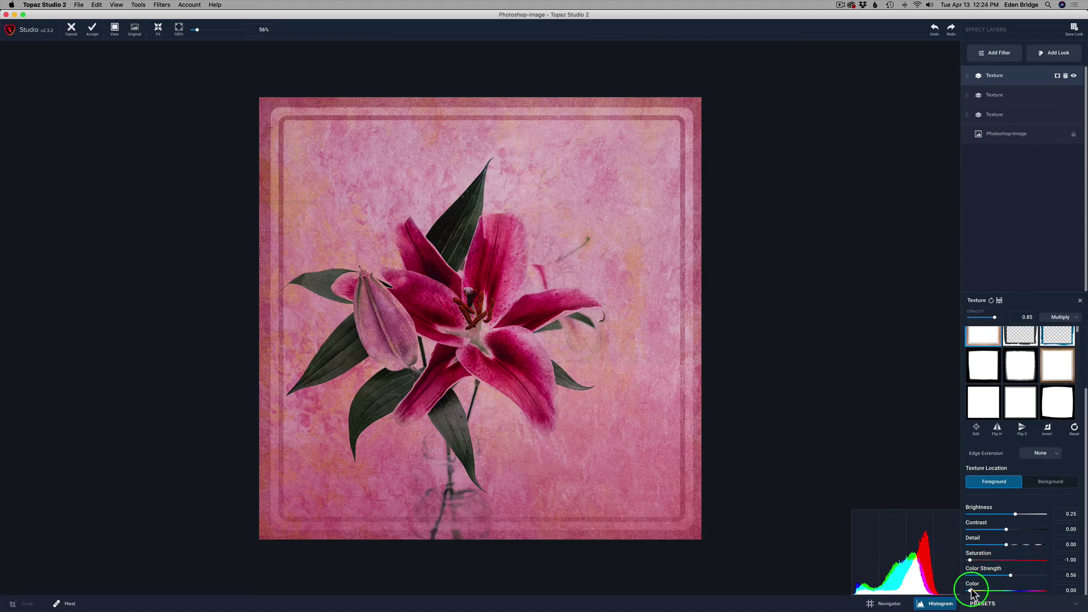
drag(971, 591, 1040, 592)
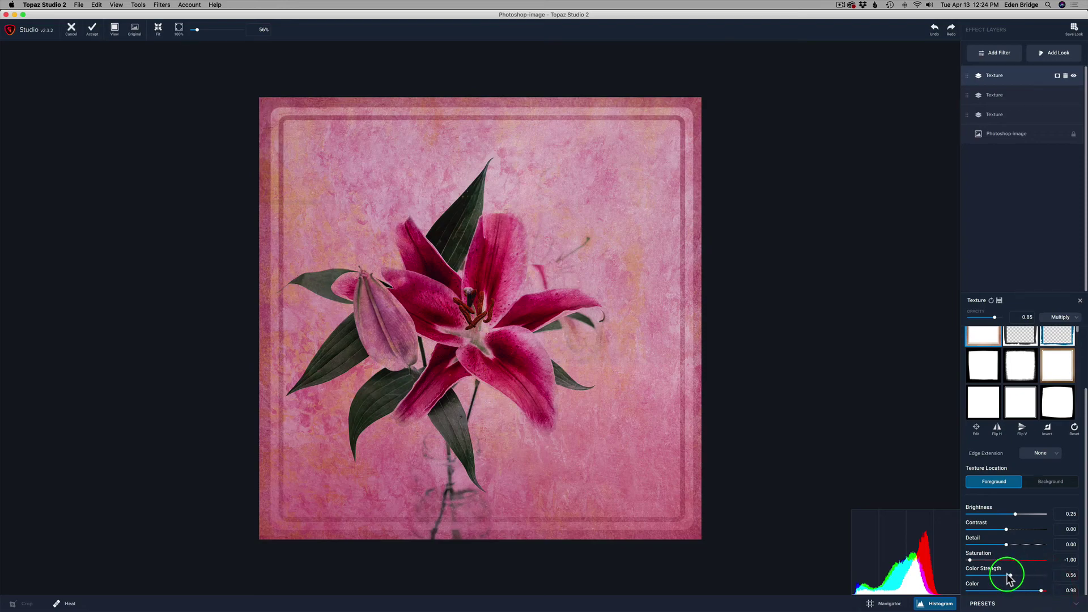
drag(1007, 575, 1005, 575)
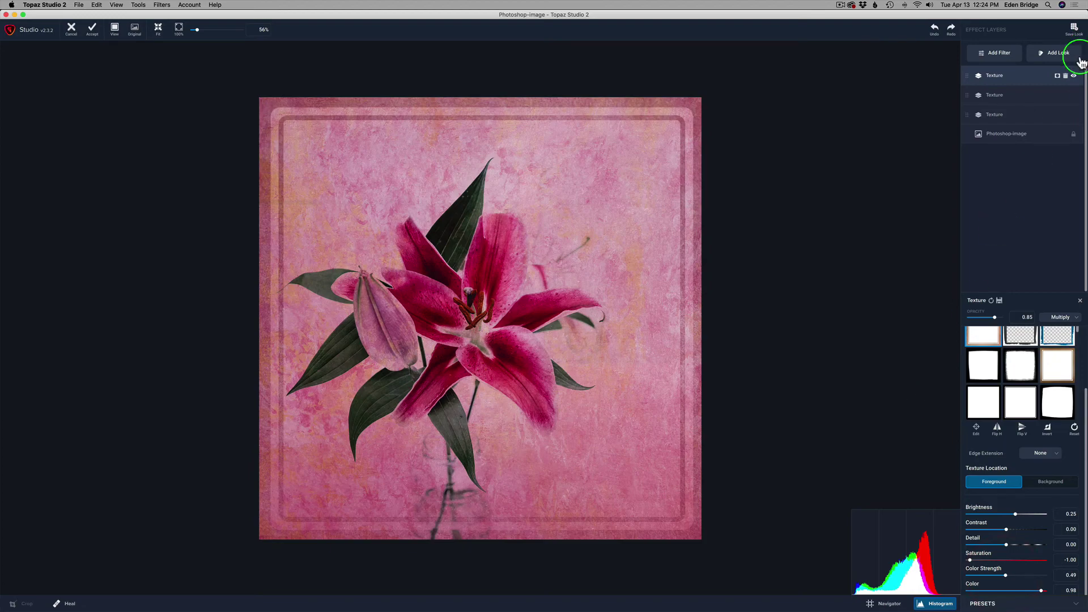
Step: Switch the border texture layer off and back on to compare the photo with and without it
click(1073, 77)
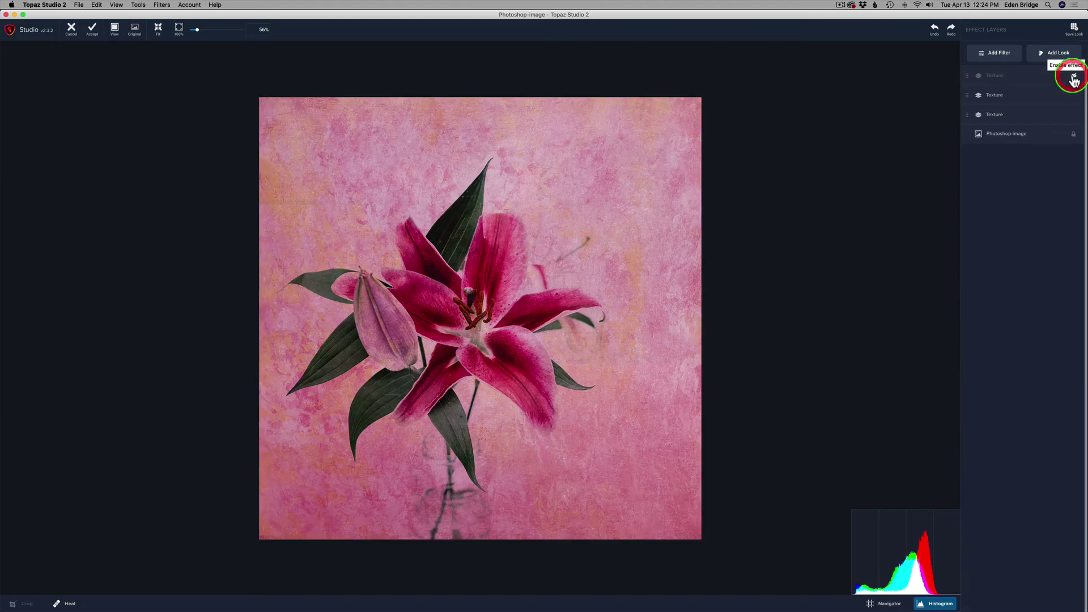
click(1074, 77)
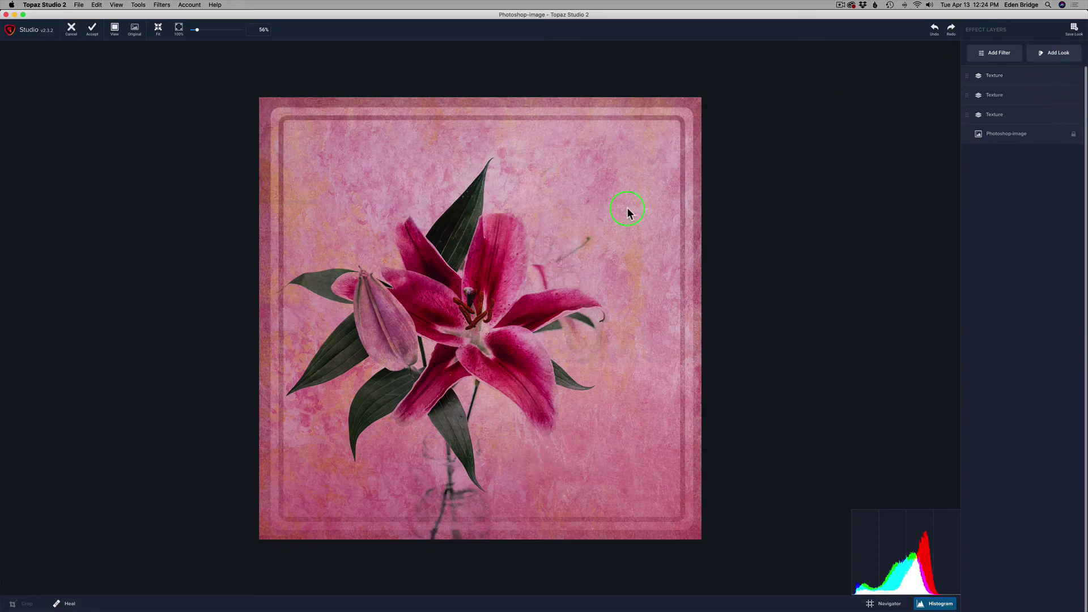
drag(474, 331, 472, 312)
Step: Add a Basic Adjustment filter with exposure 0.29, shadow 0.20 and saturation -0.10
click(1002, 54)
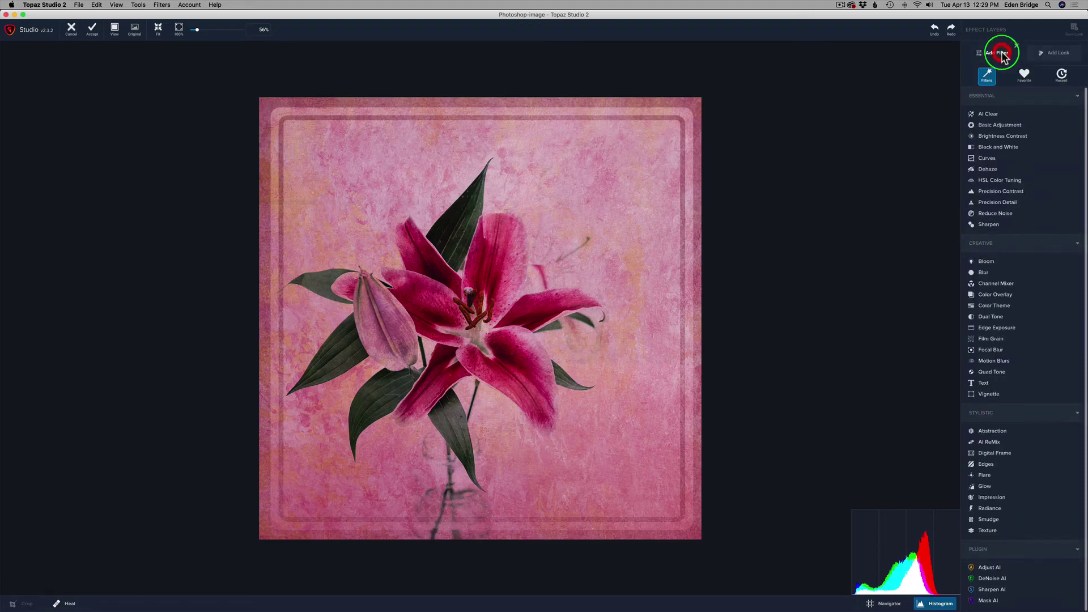
click(1004, 124)
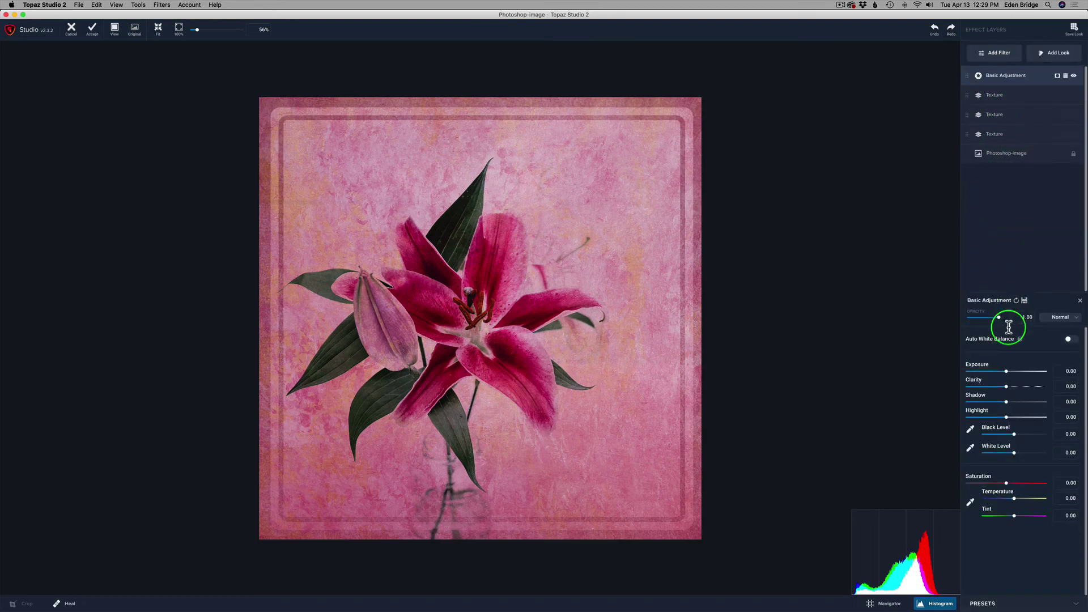
drag(1006, 371, 1016, 372)
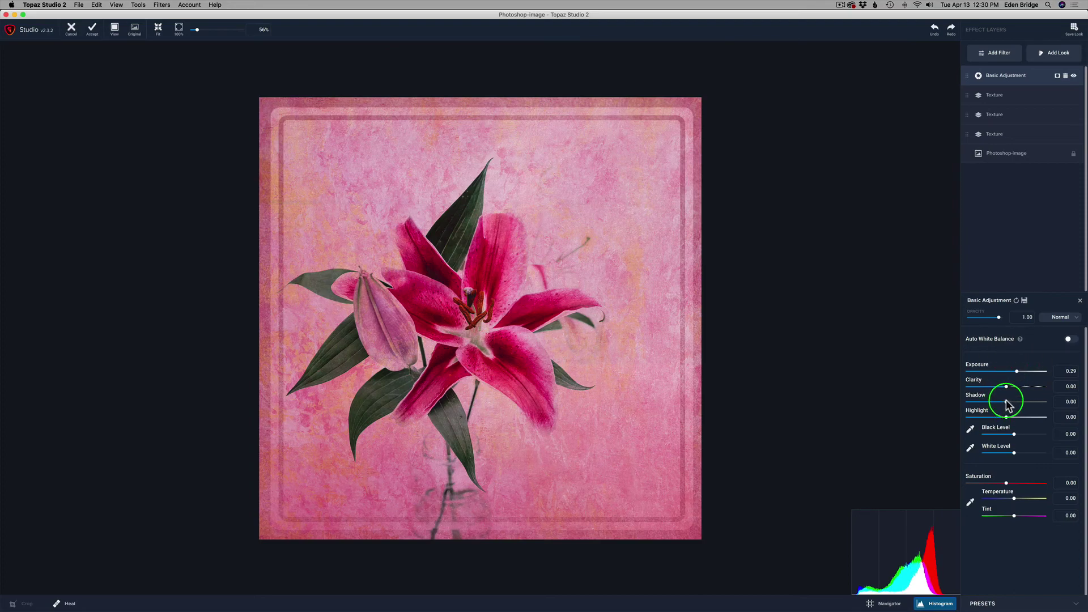
drag(1006, 403, 1020, 406)
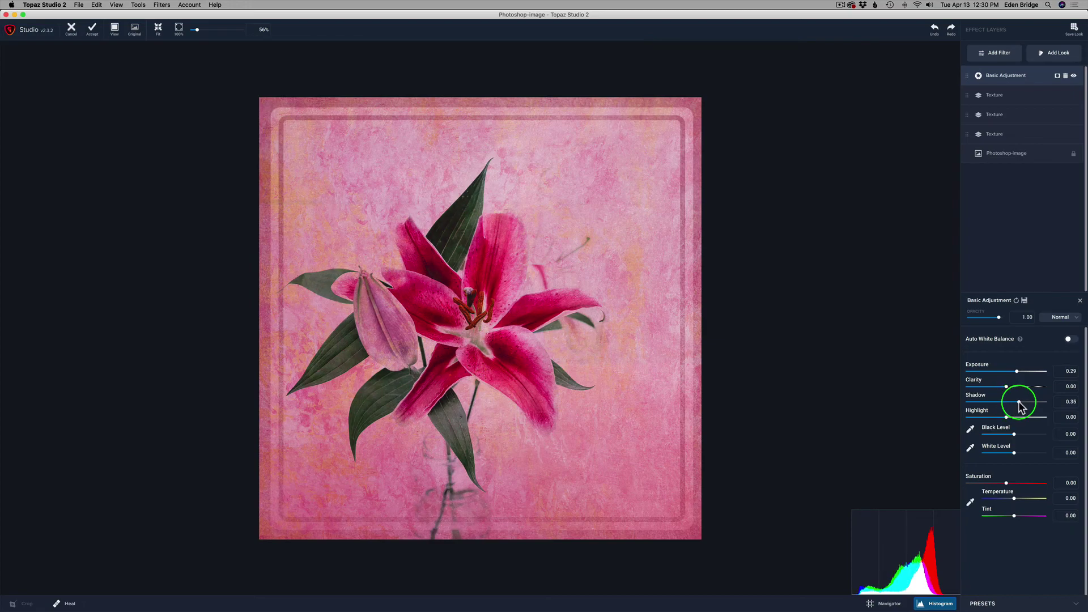
drag(1020, 406, 1014, 404)
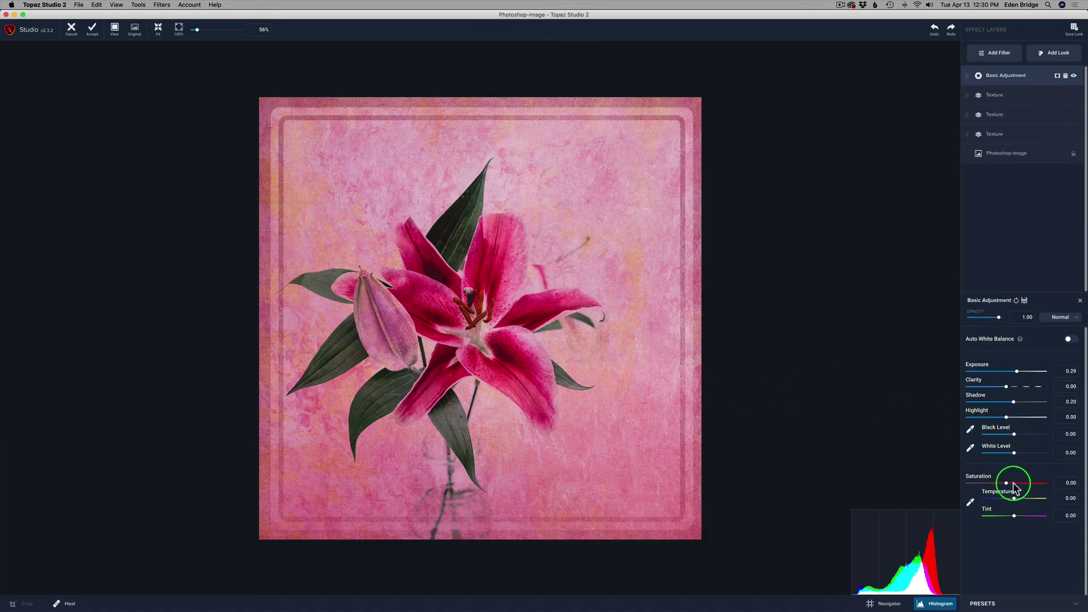
drag(1006, 483, 1001, 480)
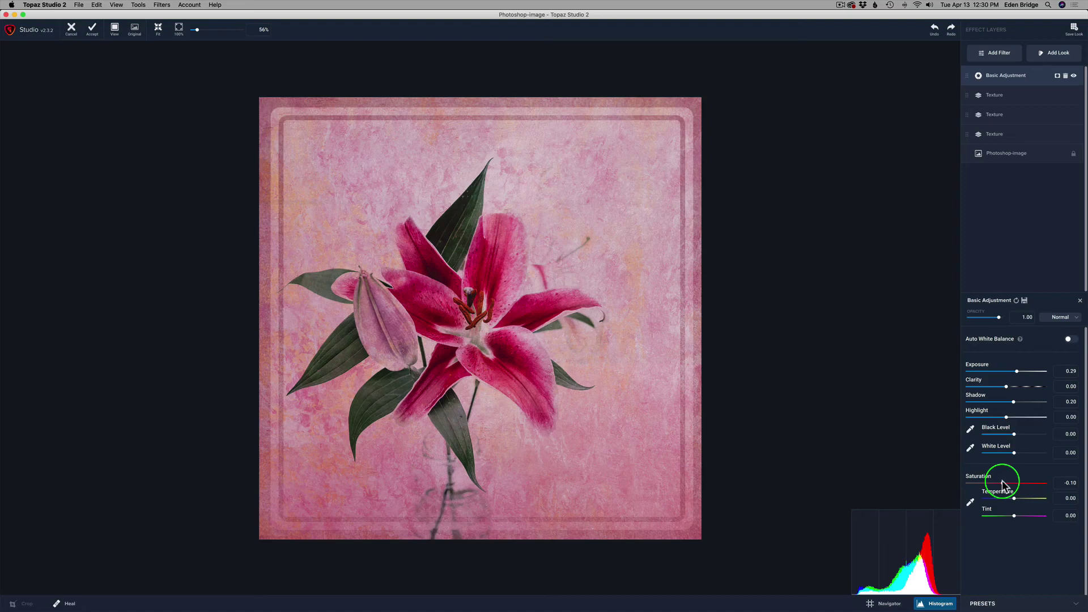
drag(1002, 481, 1001, 481)
Step: Add a mask to the Basic Adjustment layer and invert it to black
click(1057, 79)
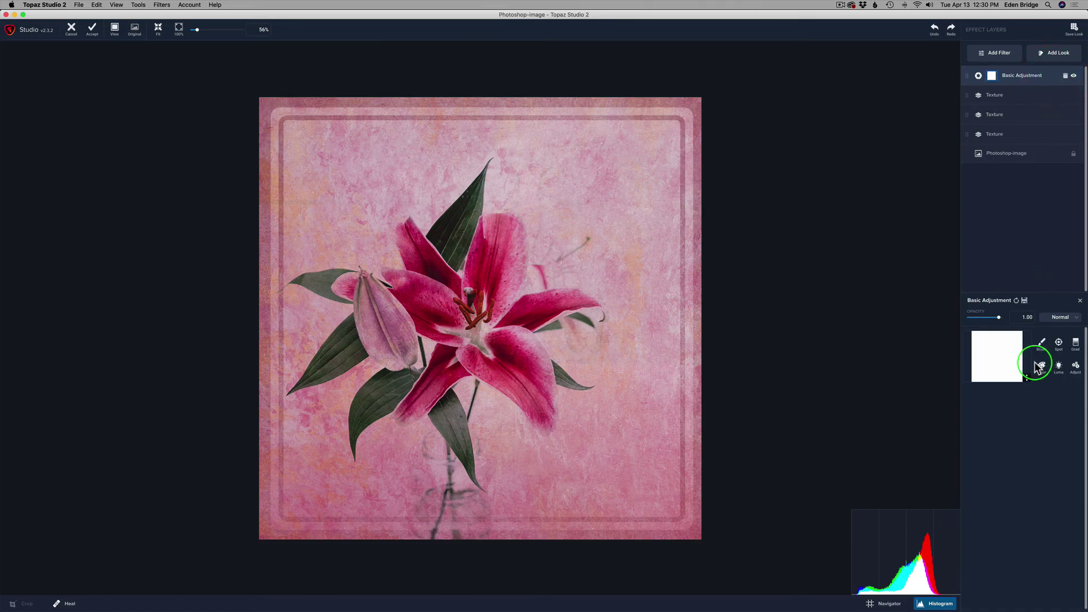
click(1027, 379)
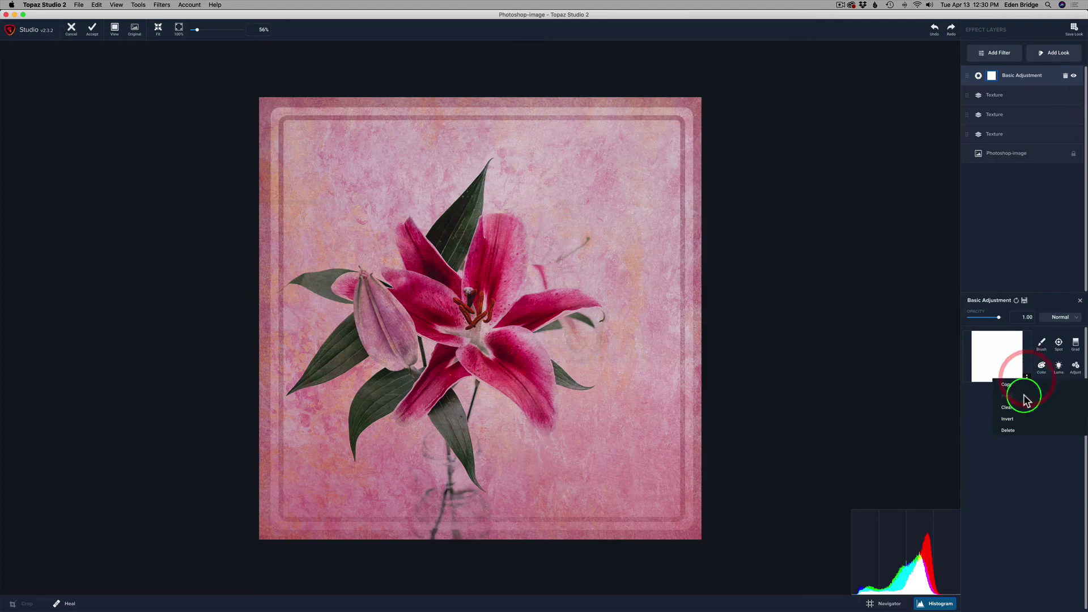
click(1018, 420)
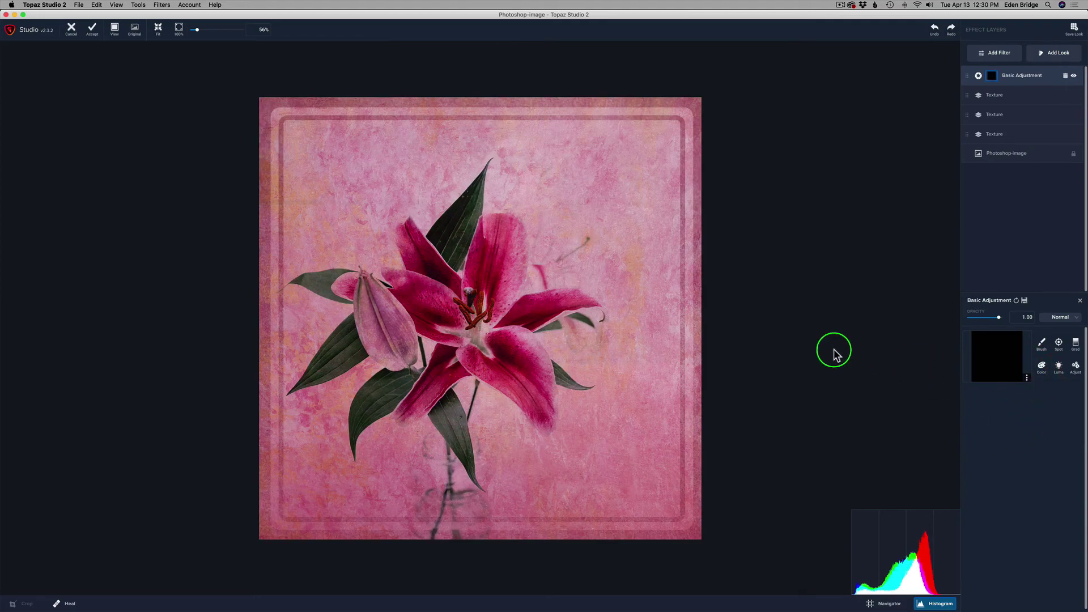
Step: Start a round spot mask centered on the lily, with transparency 1.00 and edge aware 1.00, affecting the inside area
click(1059, 344)
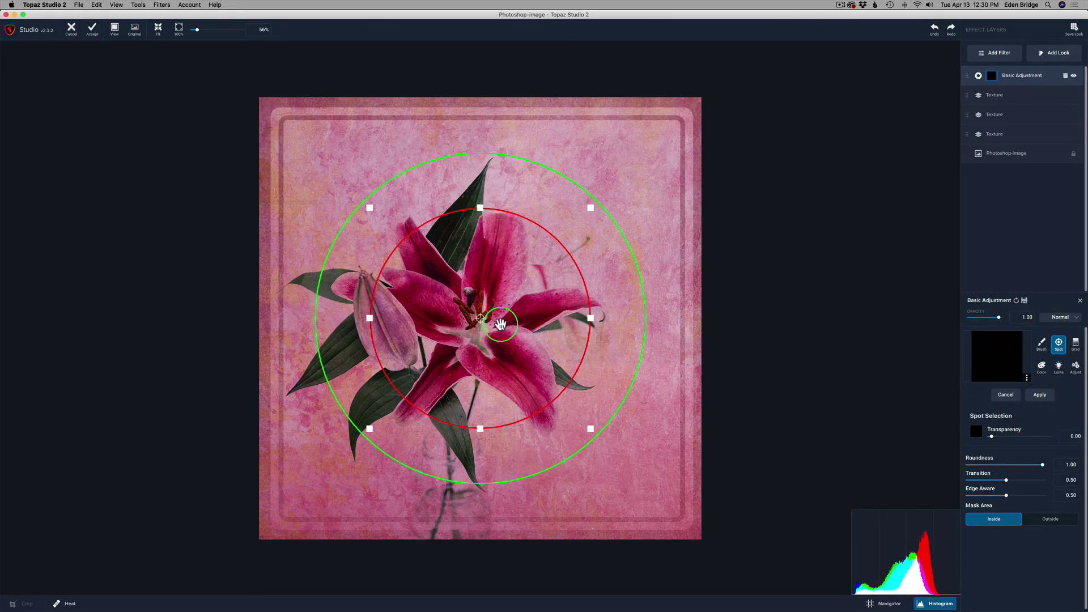
drag(481, 319, 470, 317)
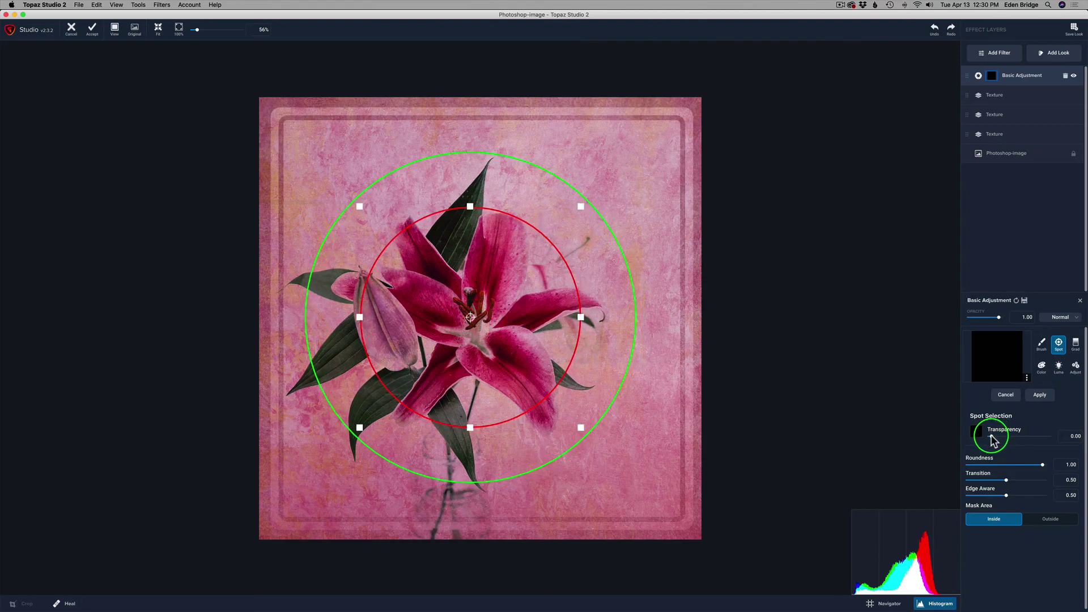
drag(991, 439, 1059, 437)
click(1048, 400)
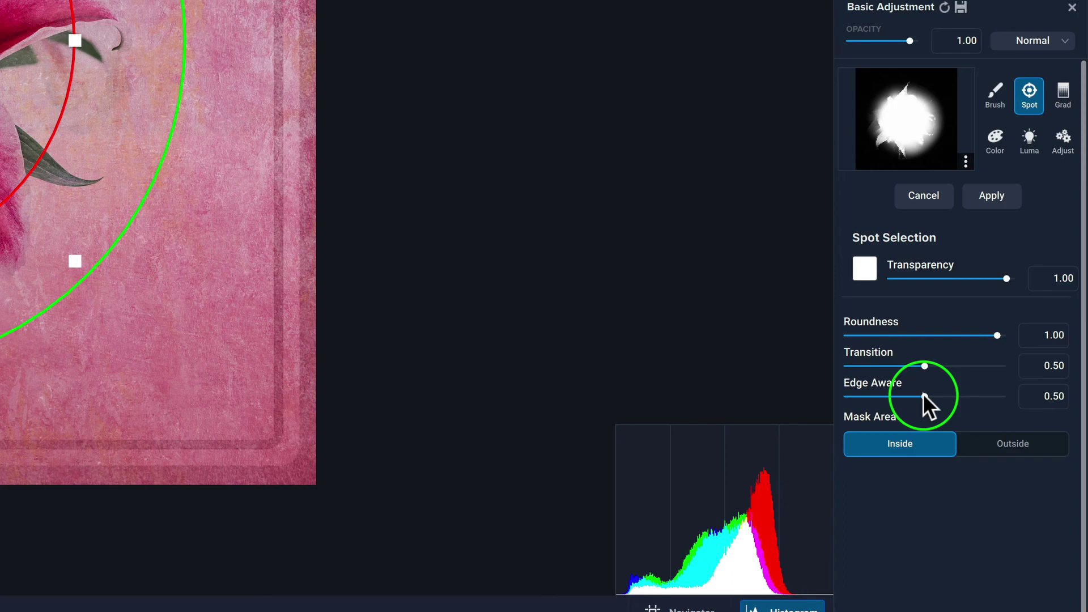
drag(925, 395, 1048, 396)
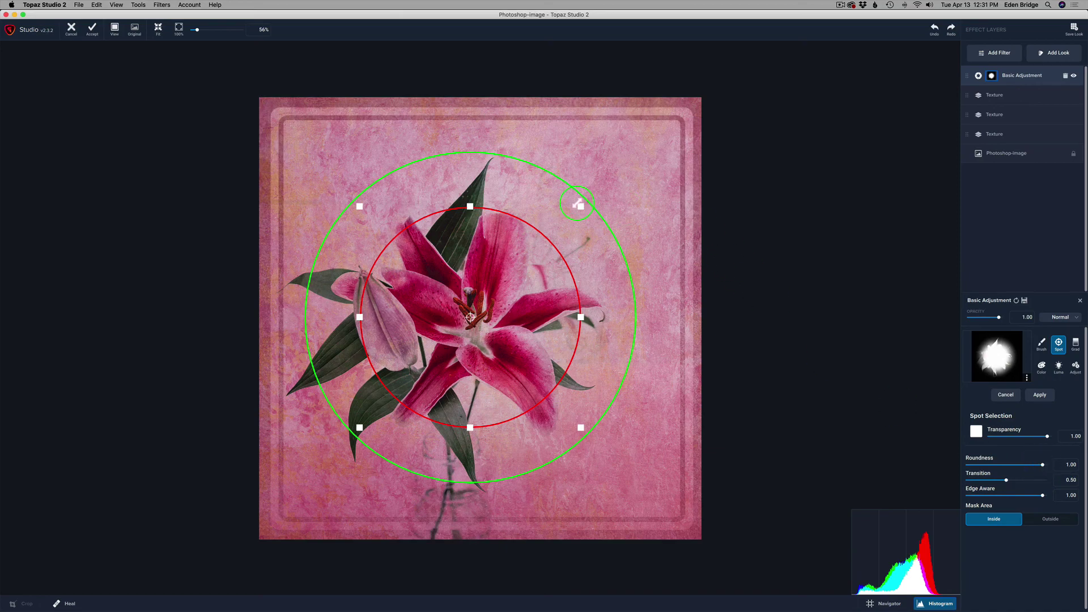
Step: Fine-tune the spot's size and position around the lily, apply the mask, and return to the Basic Adjustment settings
drag(580, 205, 602, 187)
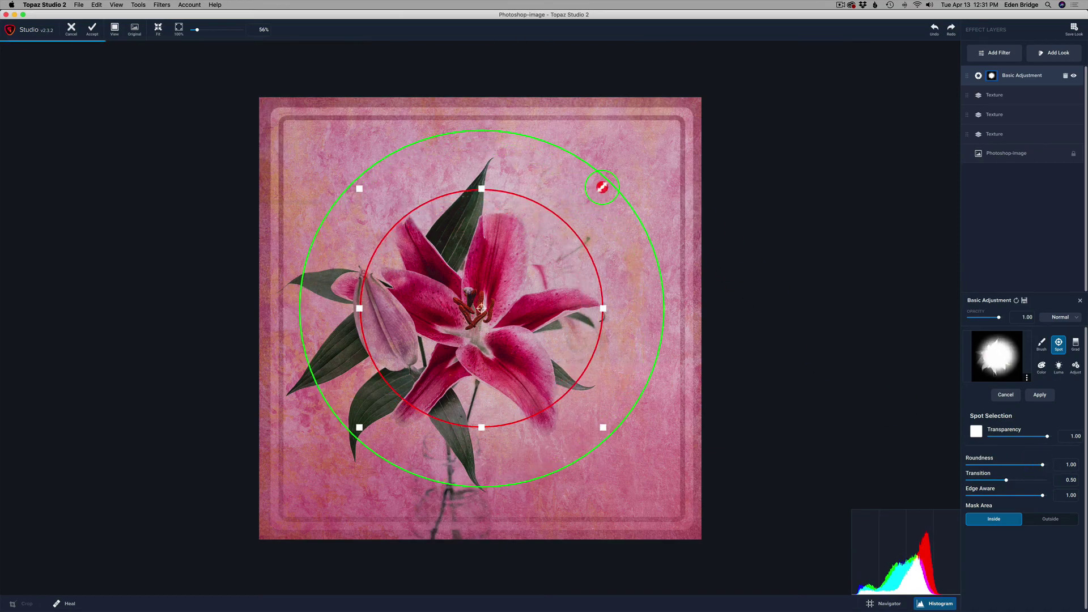
drag(589, 196, 571, 209)
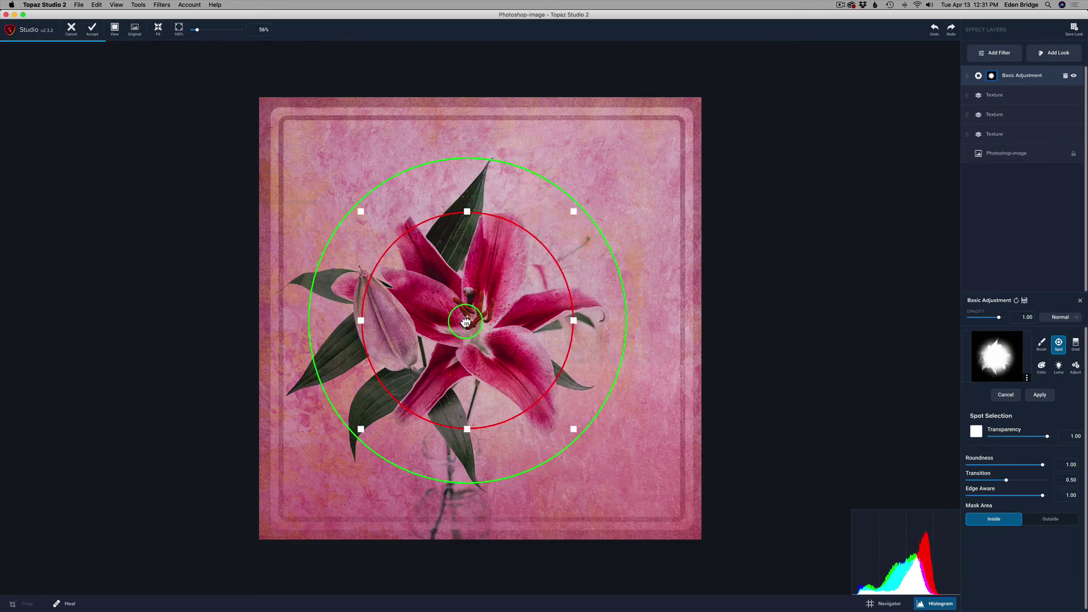
drag(469, 319, 474, 320)
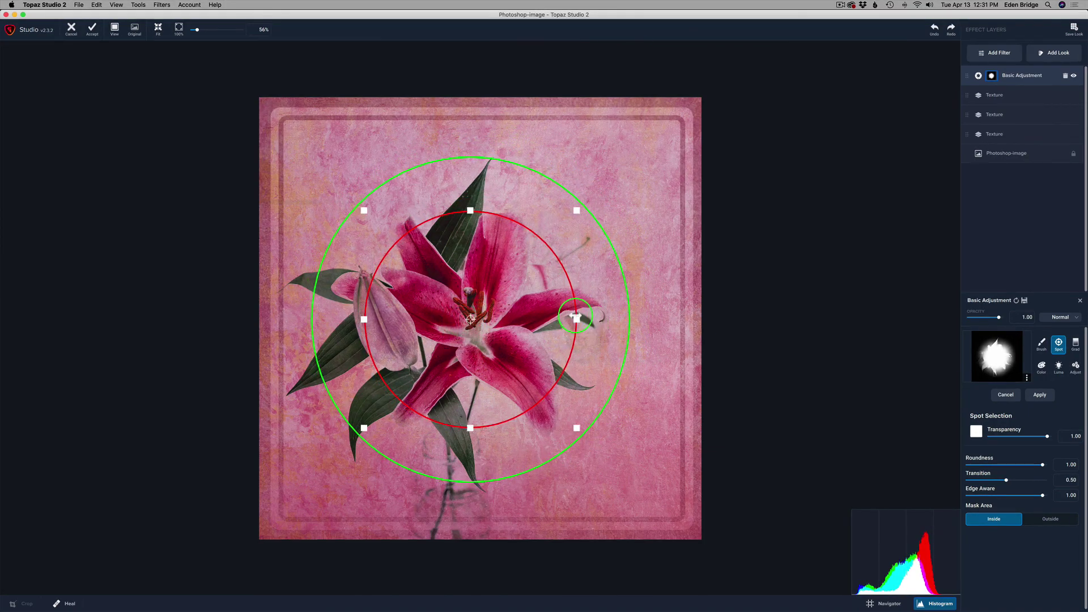
drag(576, 319, 578, 319)
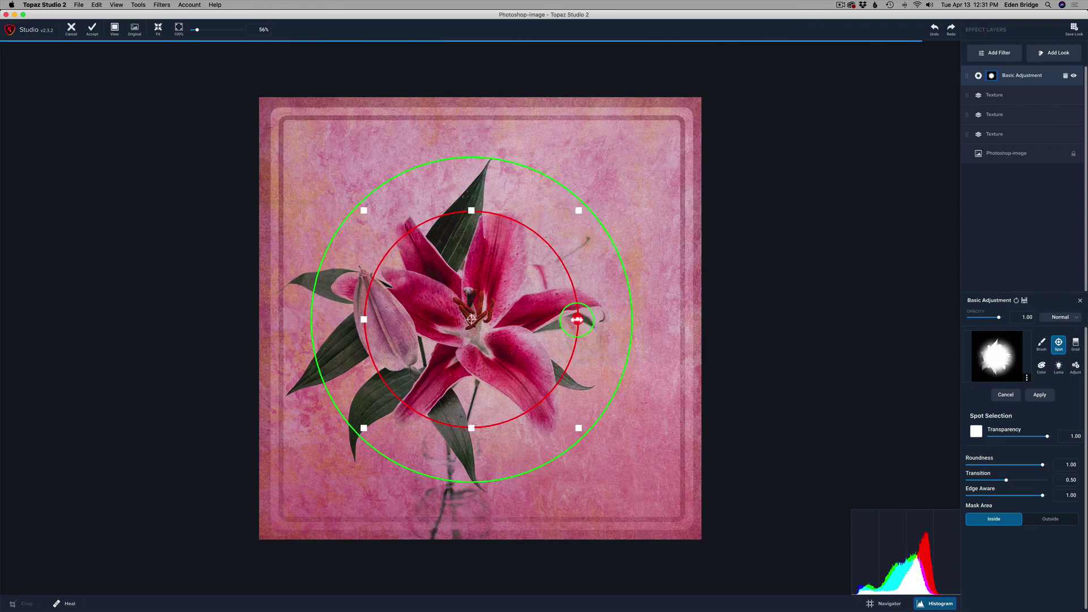
drag(582, 435, 580, 431)
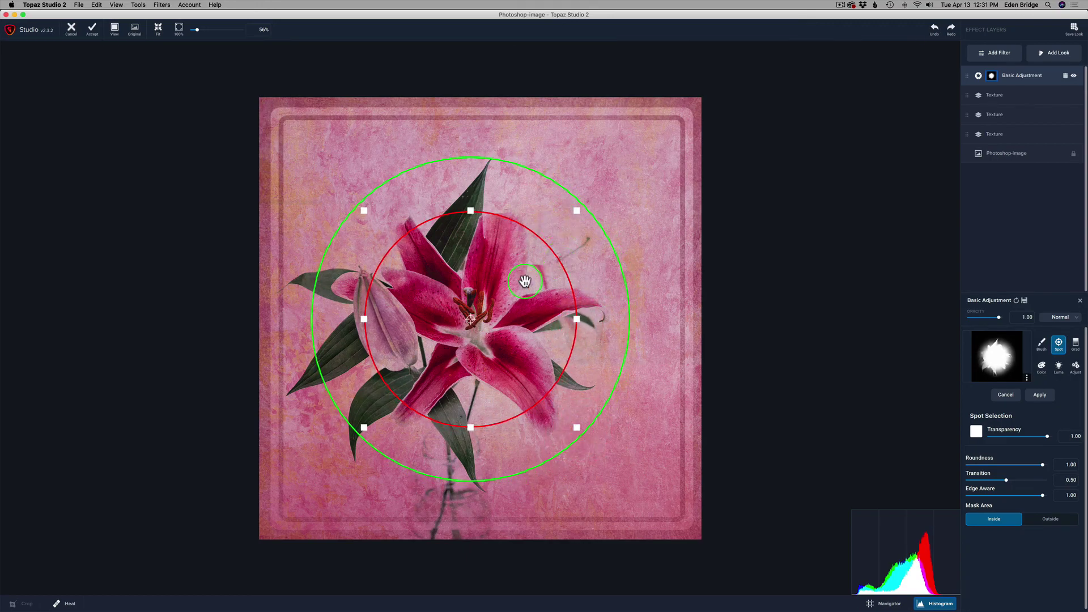
drag(470, 323, 468, 322)
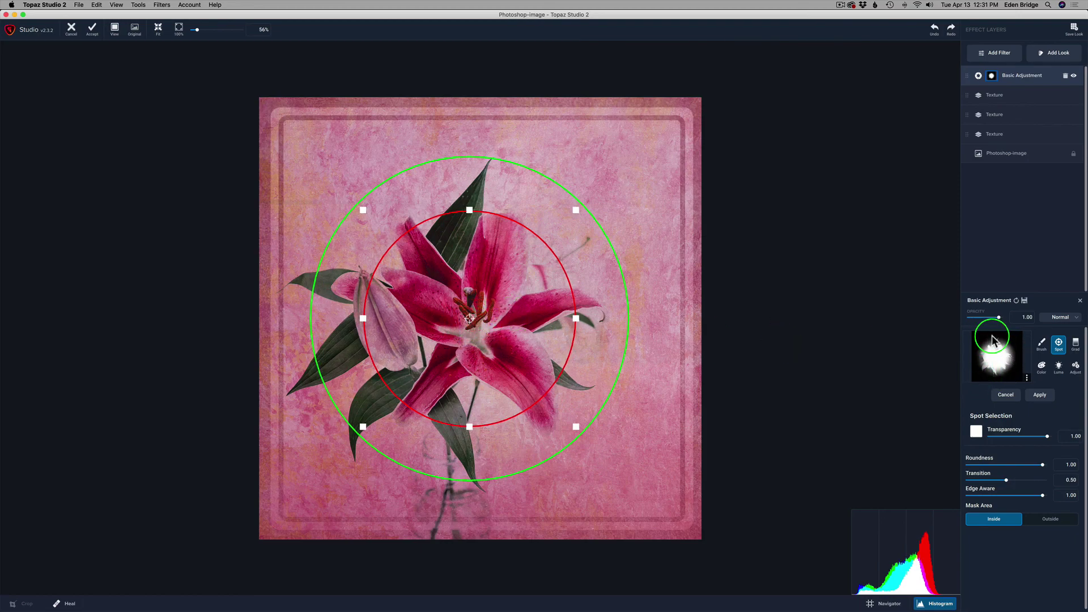
click(1041, 395)
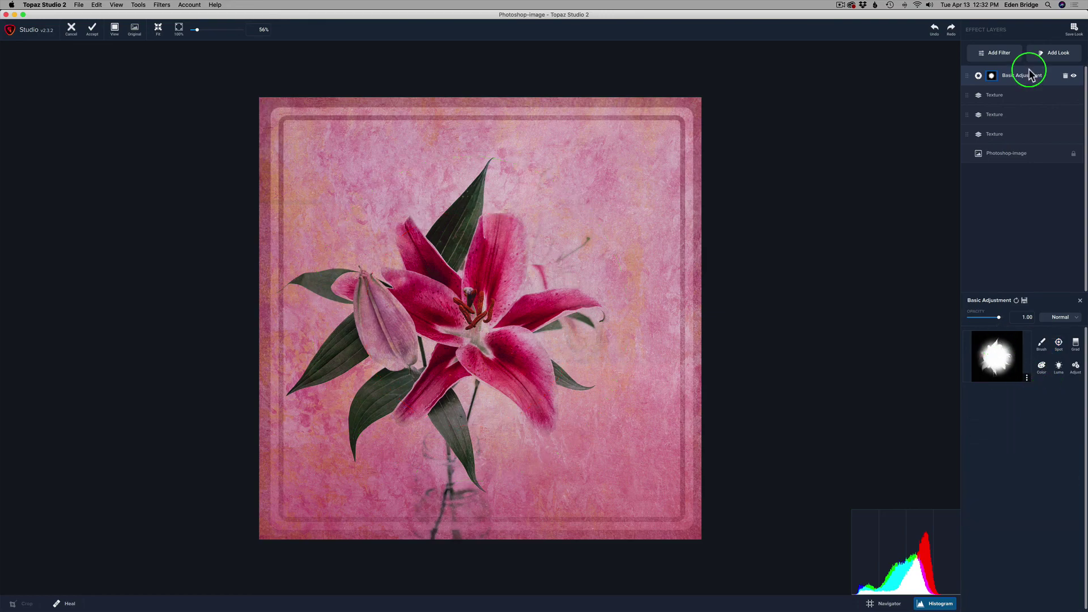
click(1034, 79)
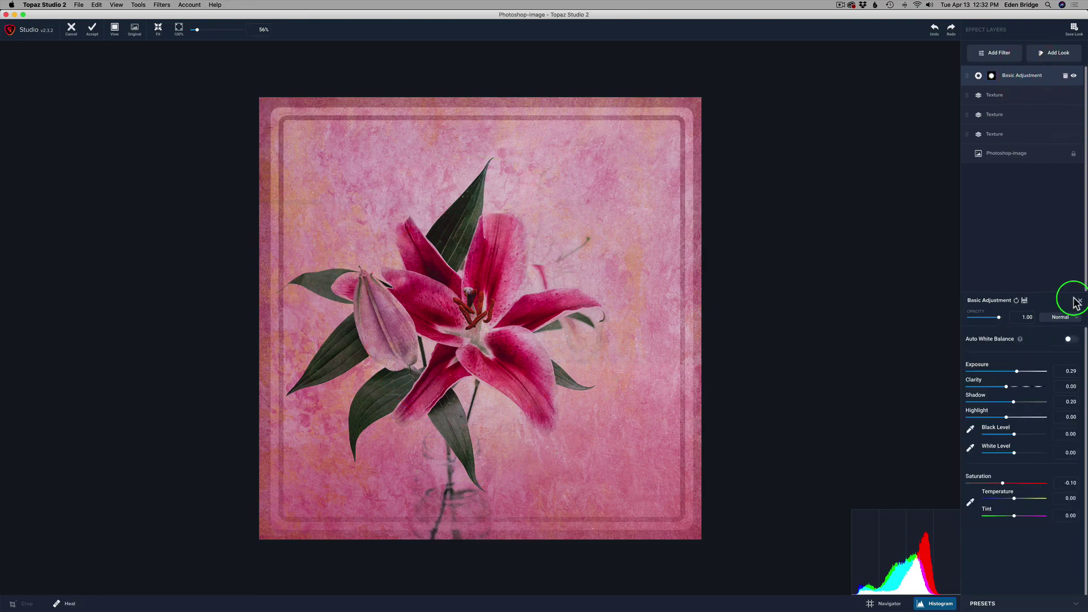
Step: Compare the image with the Basic Adjustment effect off and on, and set its exposure to 0.31
click(1074, 77)
click(1074, 77)
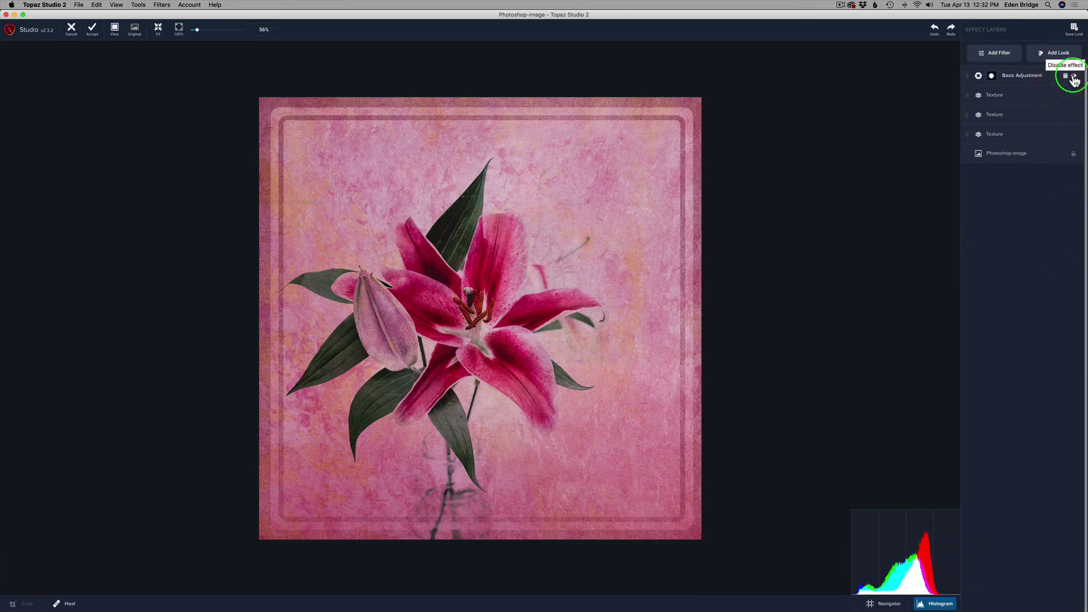
click(1074, 77)
click(1074, 77)
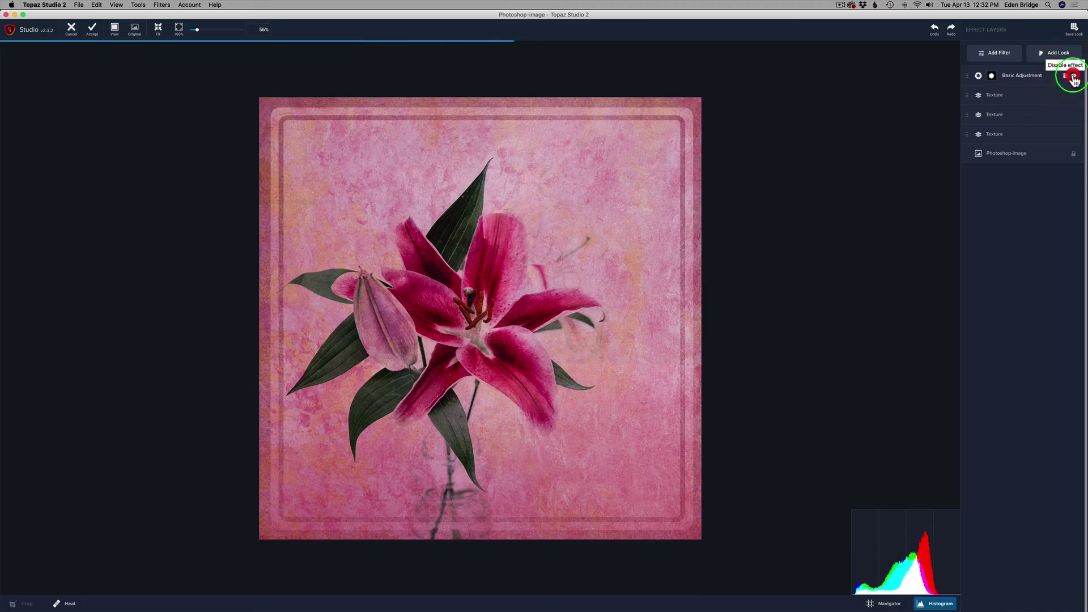
click(1032, 80)
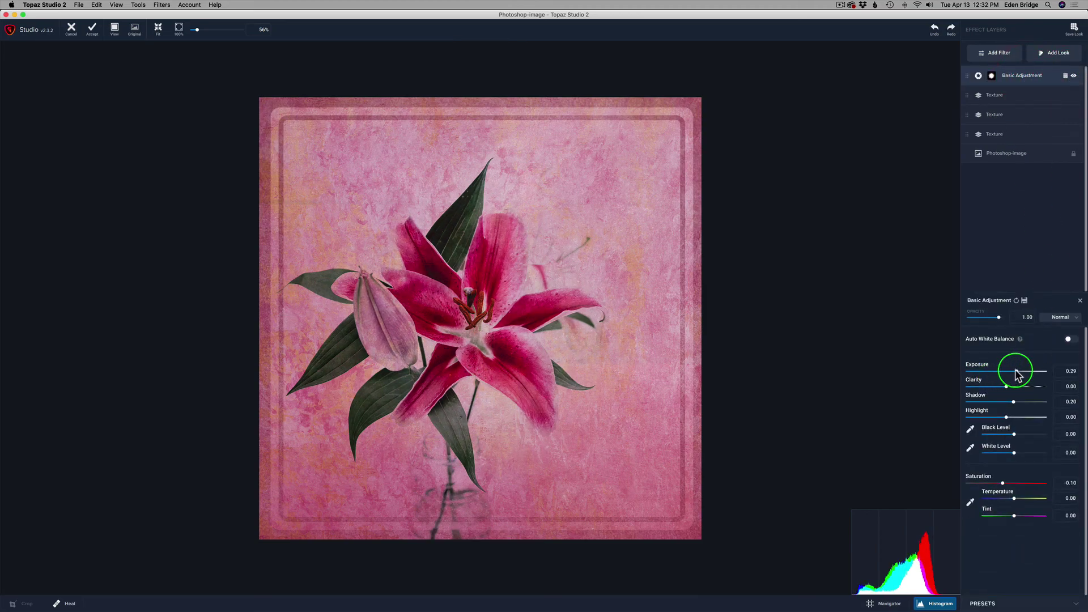
drag(1016, 374, 1017, 372)
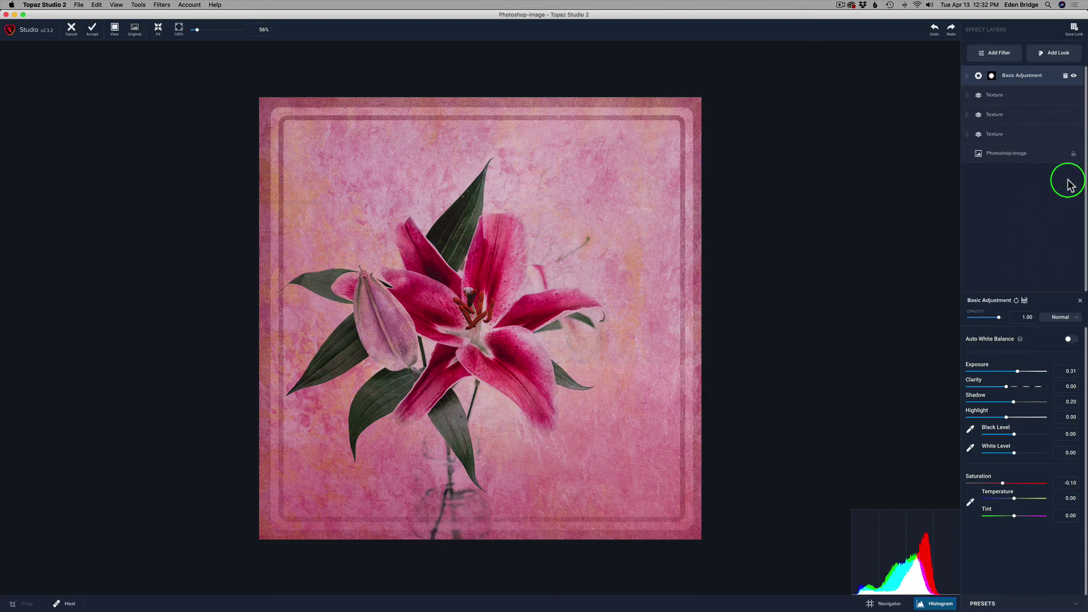
Step: Compare the finished artwork against the version without the Basic Adjustment effect and against the original image
click(1074, 81)
click(1075, 80)
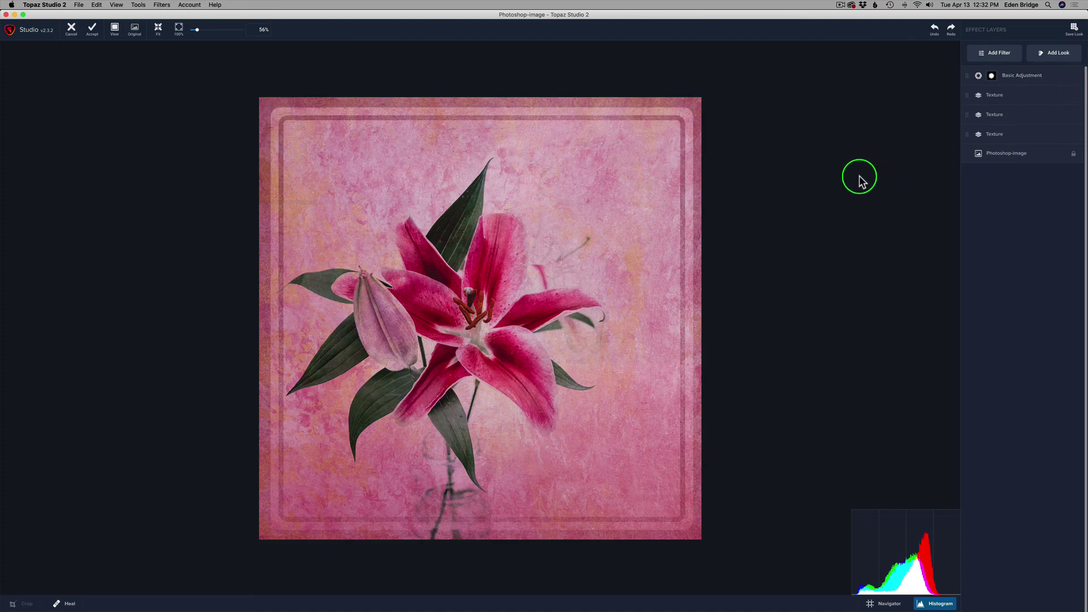
key(o)
key(o)
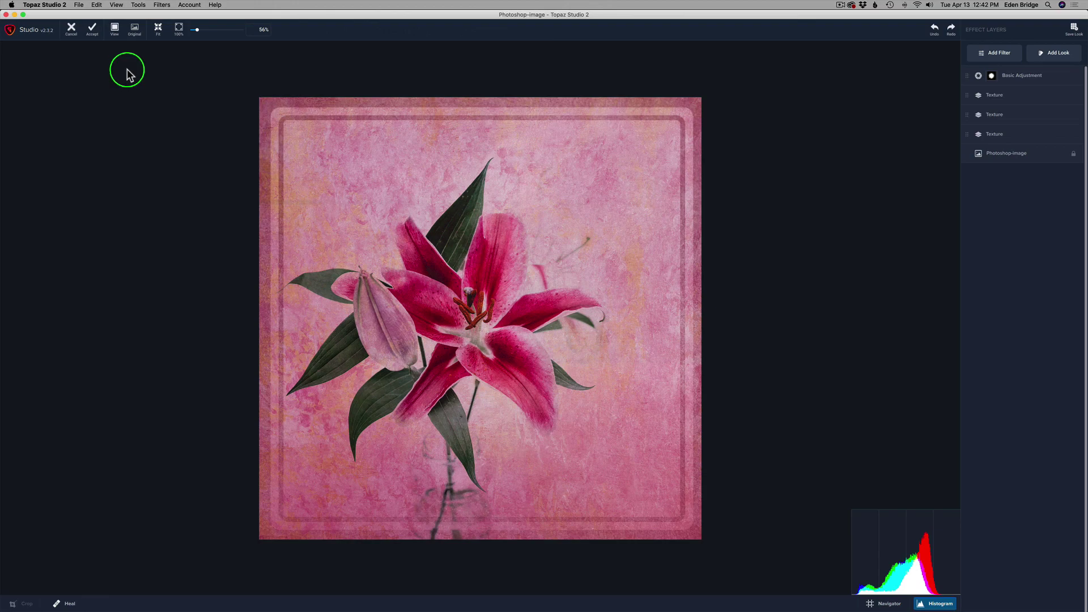
Step: Accept all the Topaz Studio 2 edits and return the textured lily image to Photoshop
click(79, 6)
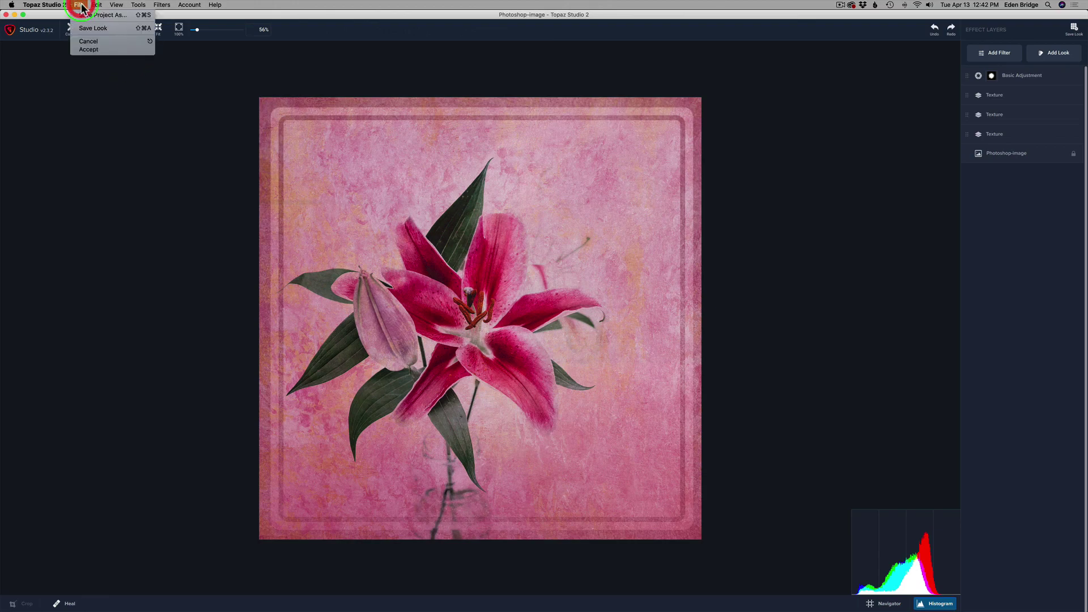
click(163, 135)
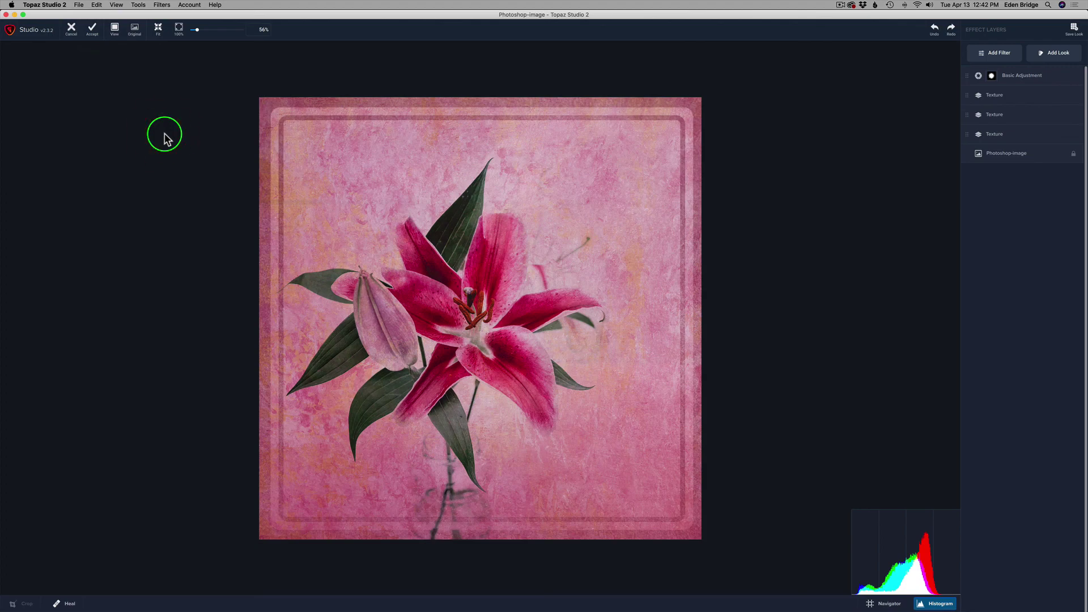
click(93, 34)
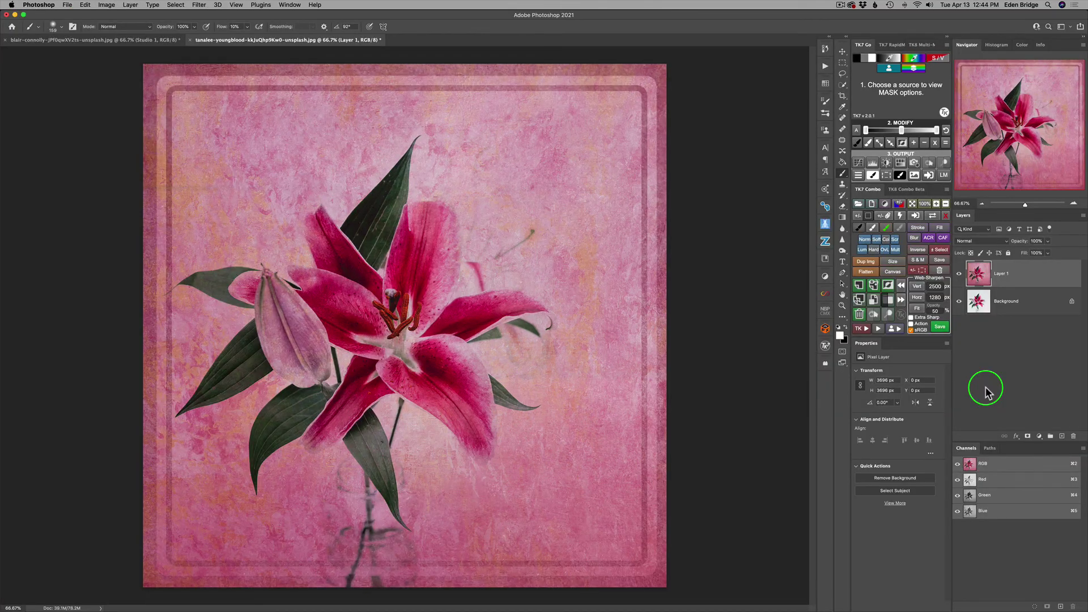